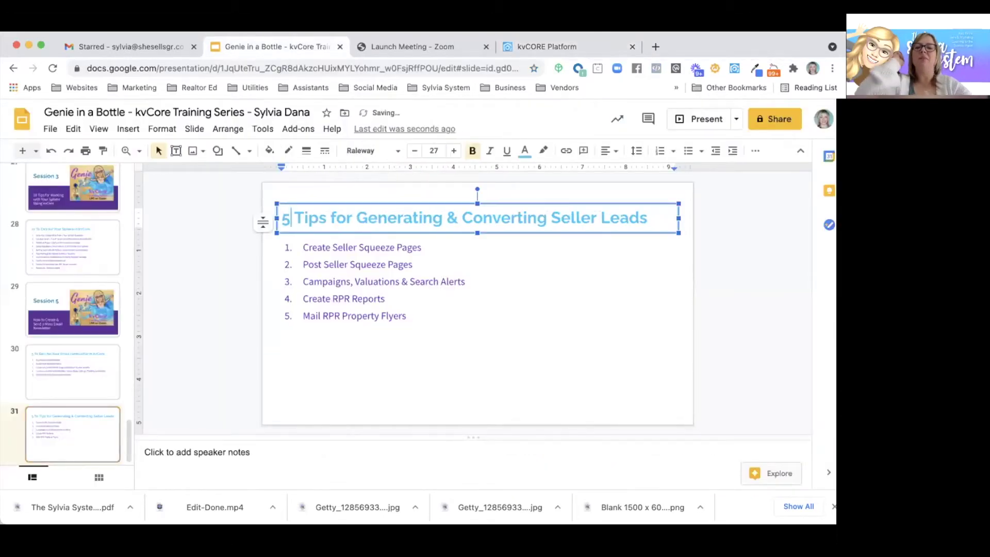
# - Deselect the slide title and zoom the browser page out to 80%
pyautogui.click(182, 292)
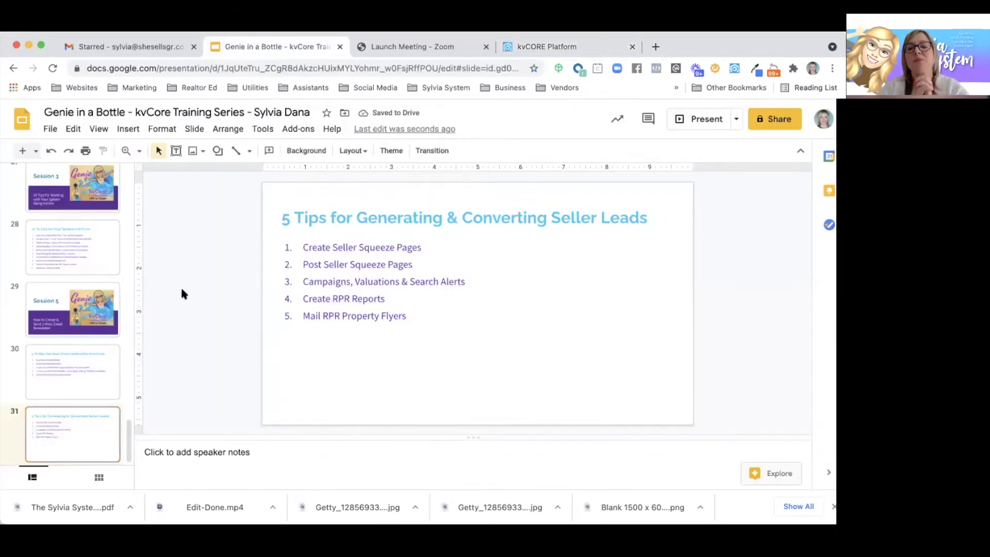
pyautogui.press('super+minus')
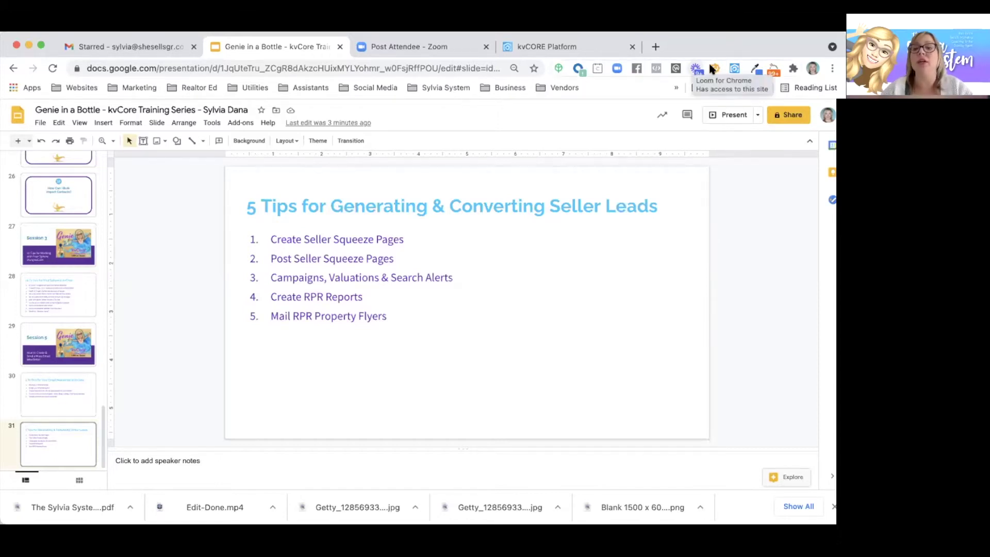
# - Go to the kvCORE Platform tab and switch the dashboard to the new kvCORE
pyautogui.click(563, 44)
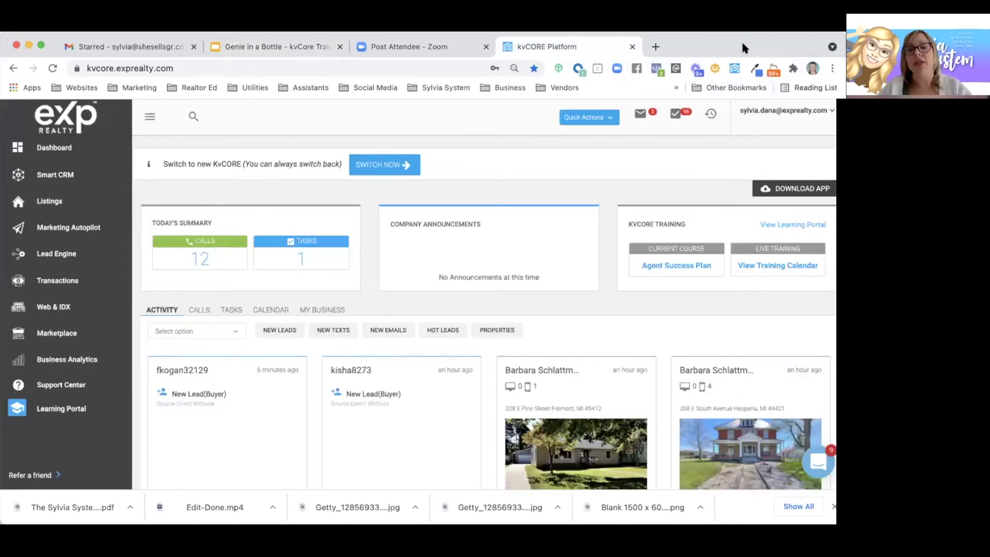
pyautogui.click(363, 163)
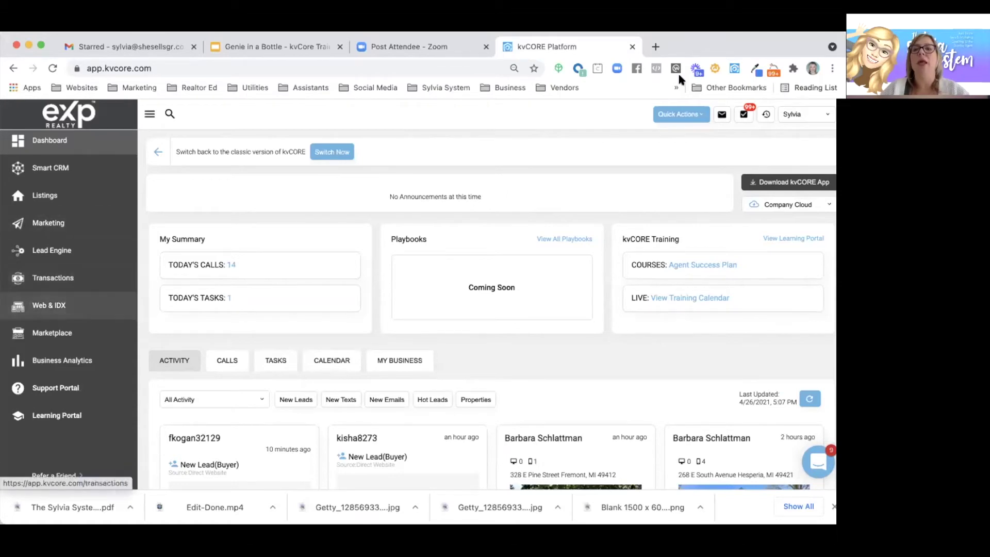
# - Load the agent's website in a new tab and open its SELL home-value page
pyautogui.click(655, 47)
pyautogui.write('sylviadana.exprealty.com')
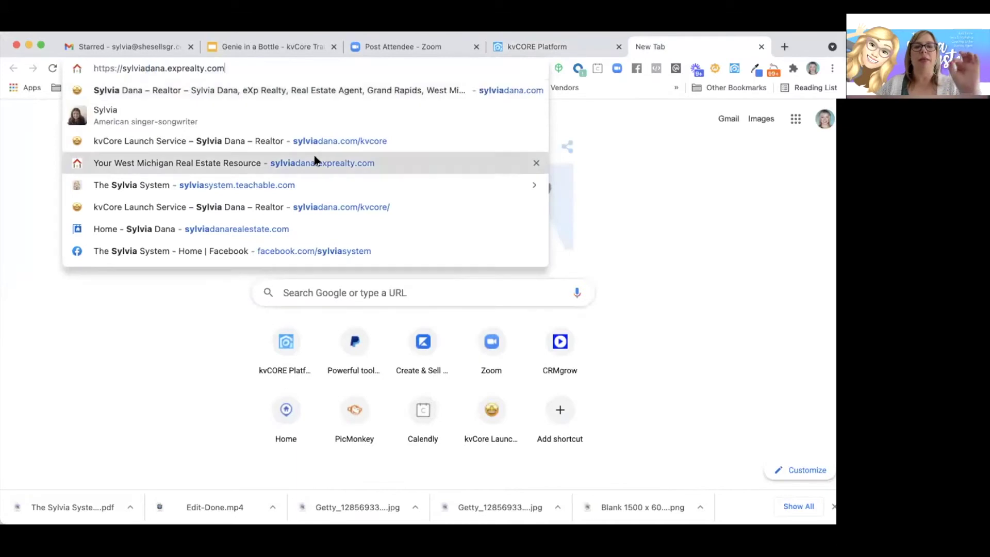
pyautogui.click(314, 163)
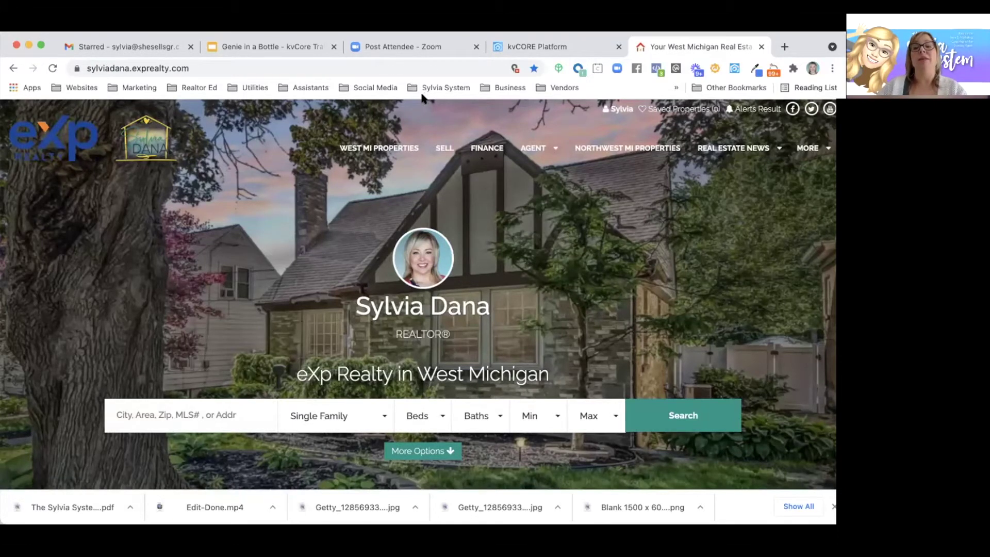
pyautogui.click(443, 150)
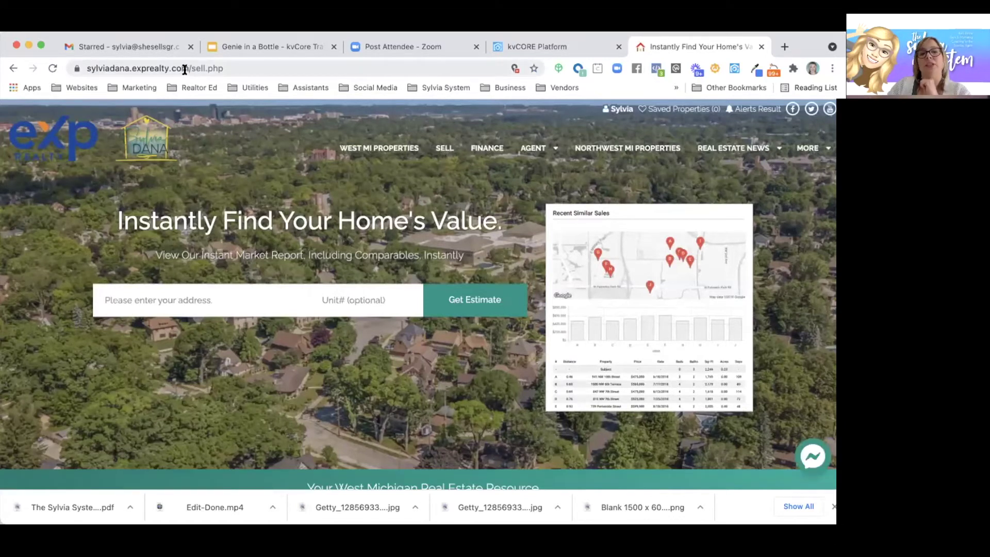
pyautogui.click(163, 67)
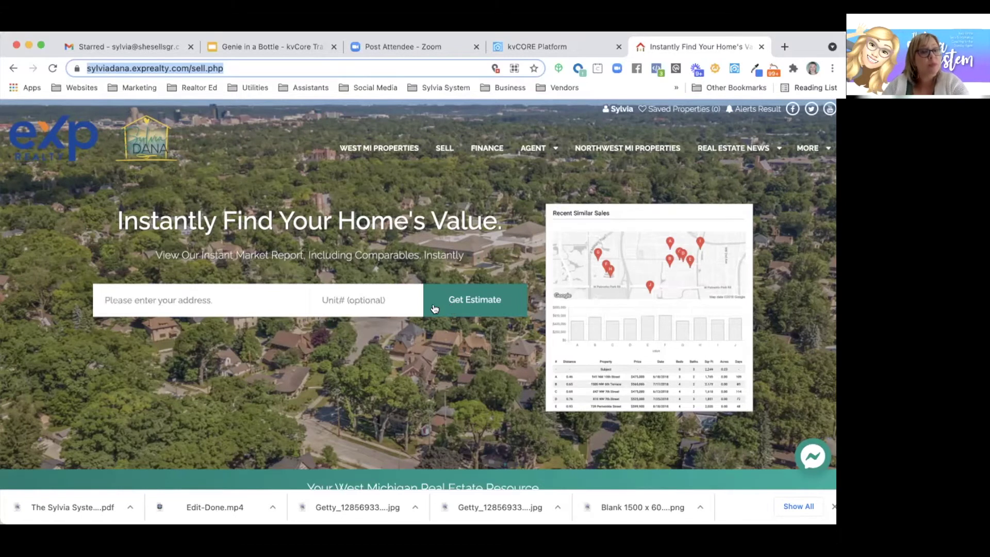
pyautogui.click(139, 301)
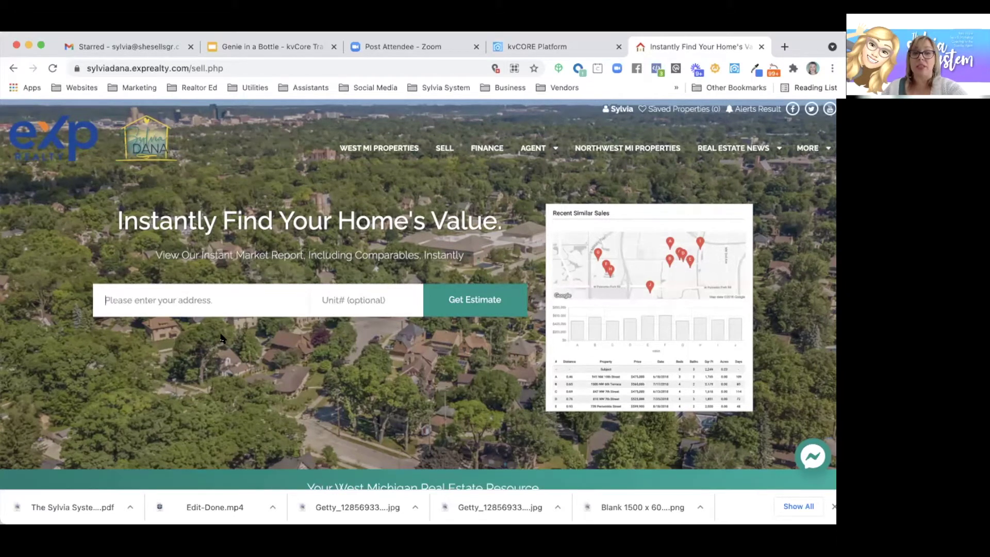
pyautogui.click(227, 68)
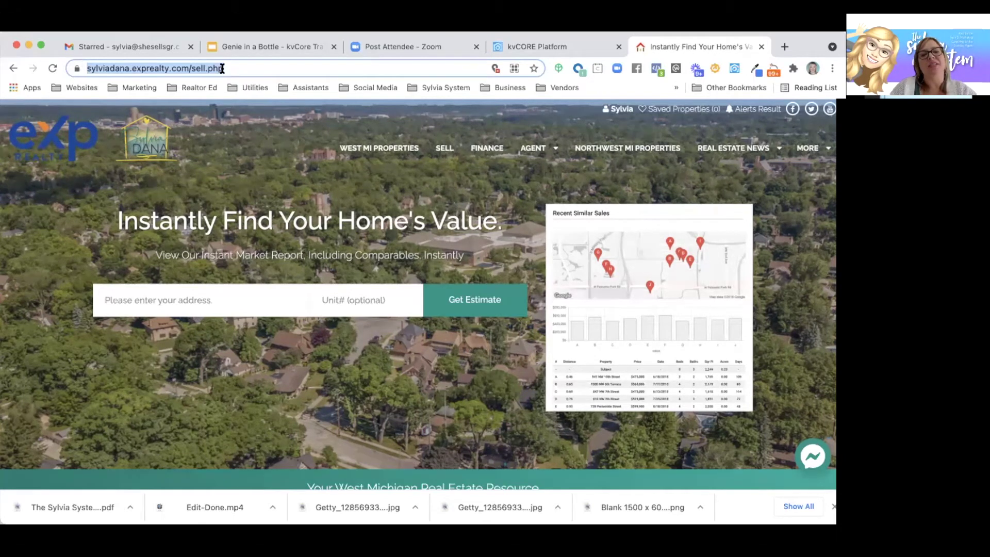
# - Select the full sell.php seller page address in the address bar
pyautogui.press('Right')
pyautogui.moveTo(238, 67); pyautogui.dragTo(55, 65)
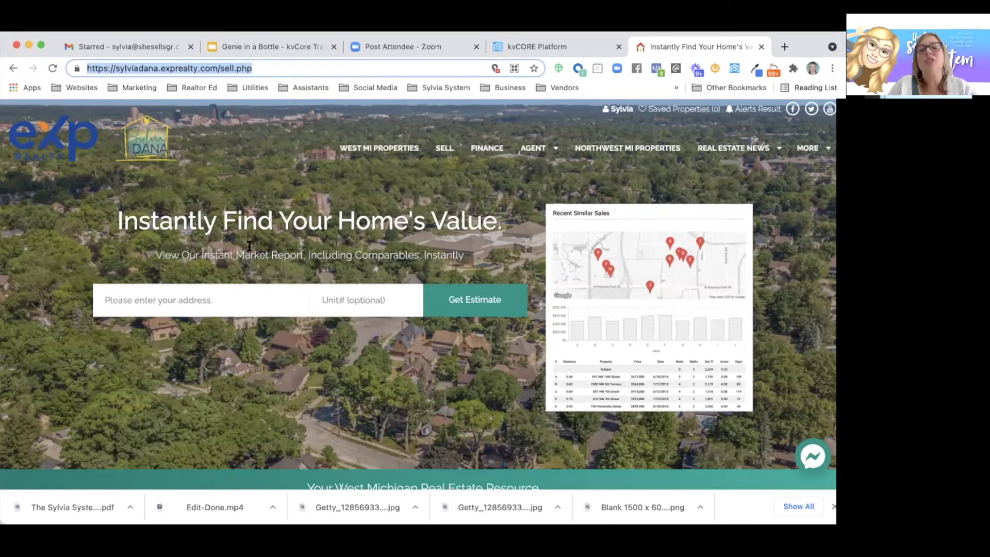
pyautogui.click(173, 299)
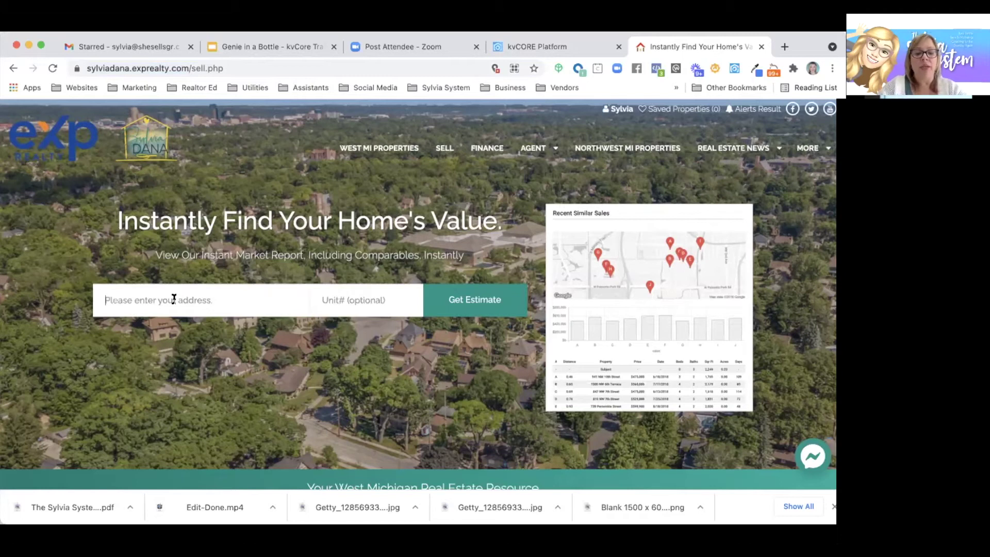
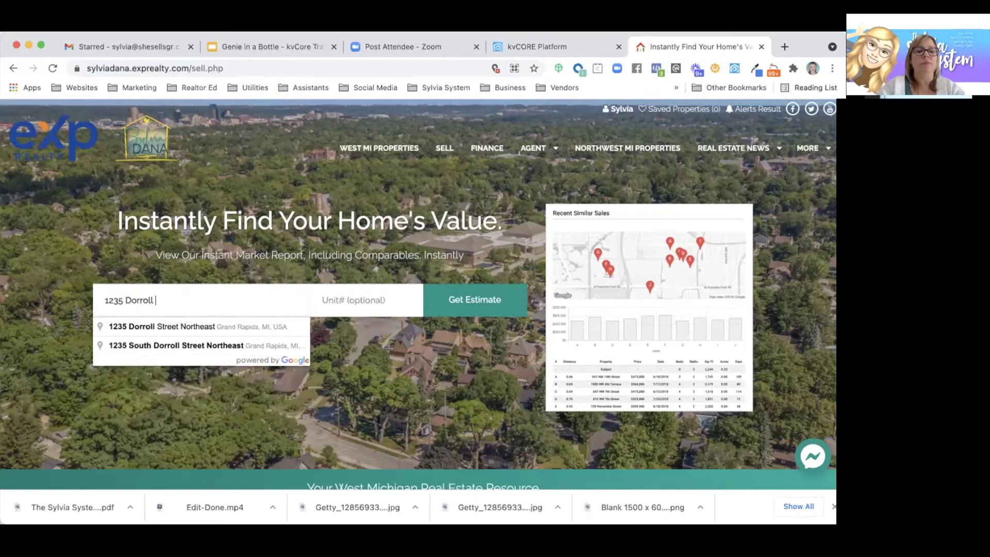
pyautogui.click(175, 330)
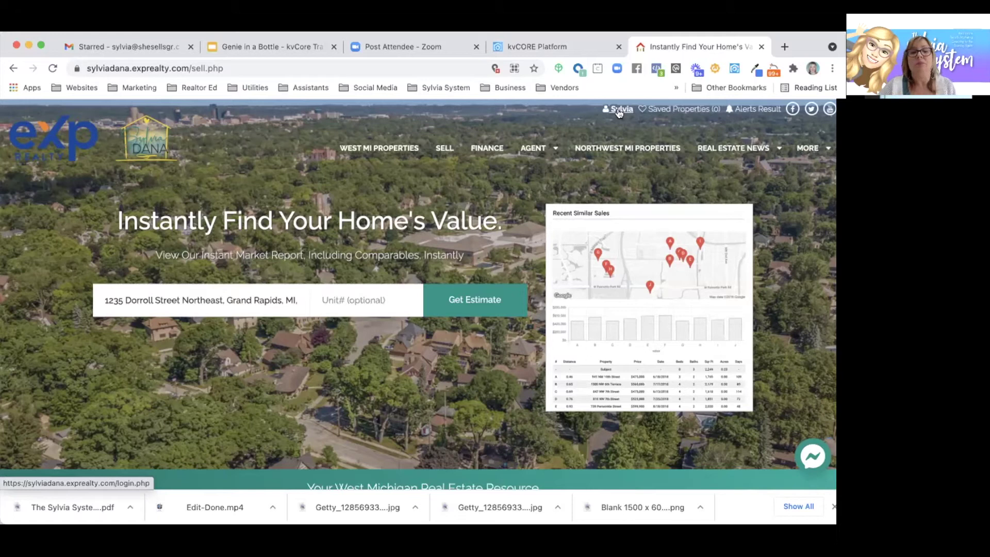
# - Submit the address to generate the instant CMA report and review the results
pyautogui.click(458, 304)
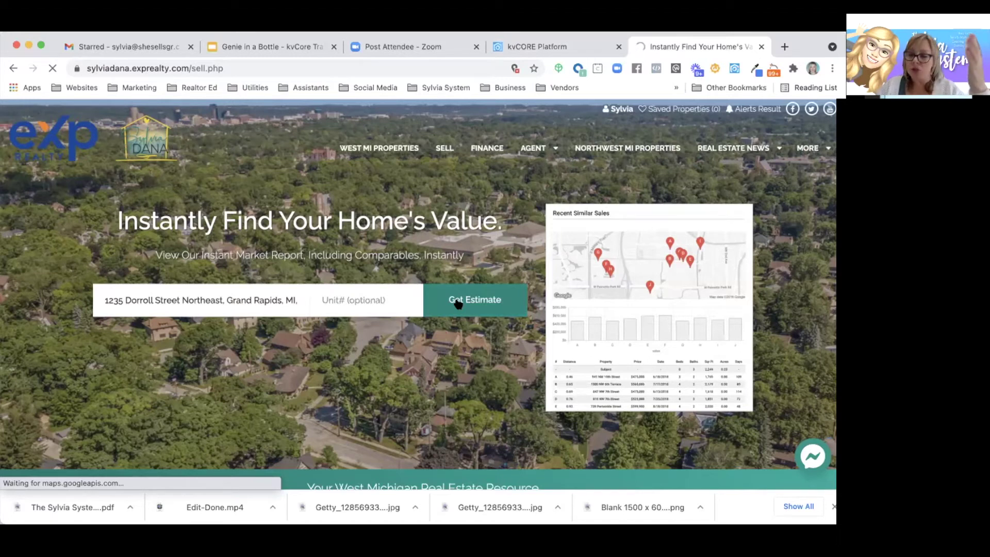
pyautogui.click(458, 303)
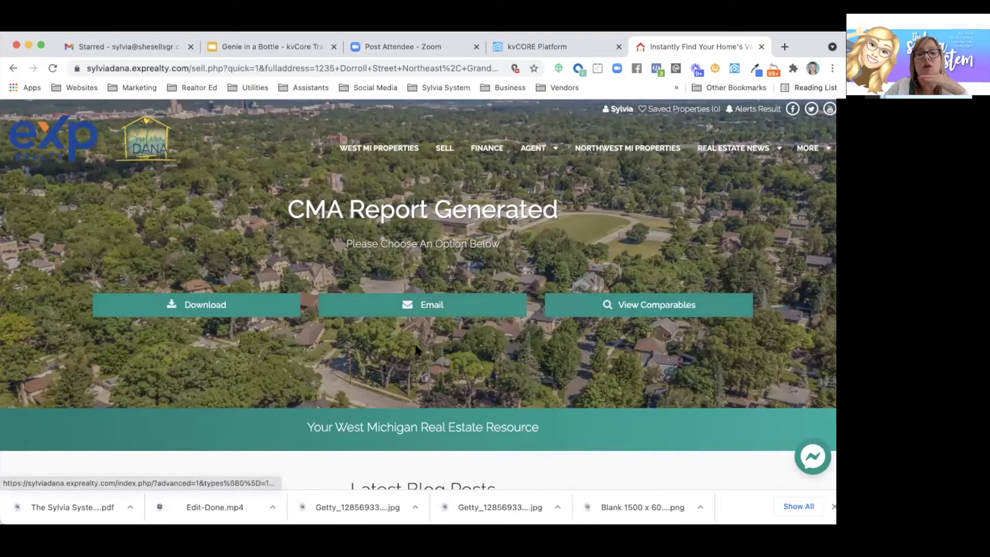
pyautogui.scroll(-3, 417, 350)
pyautogui.scroll(-5, 417, 350)
pyautogui.scroll(8, 309, 330)
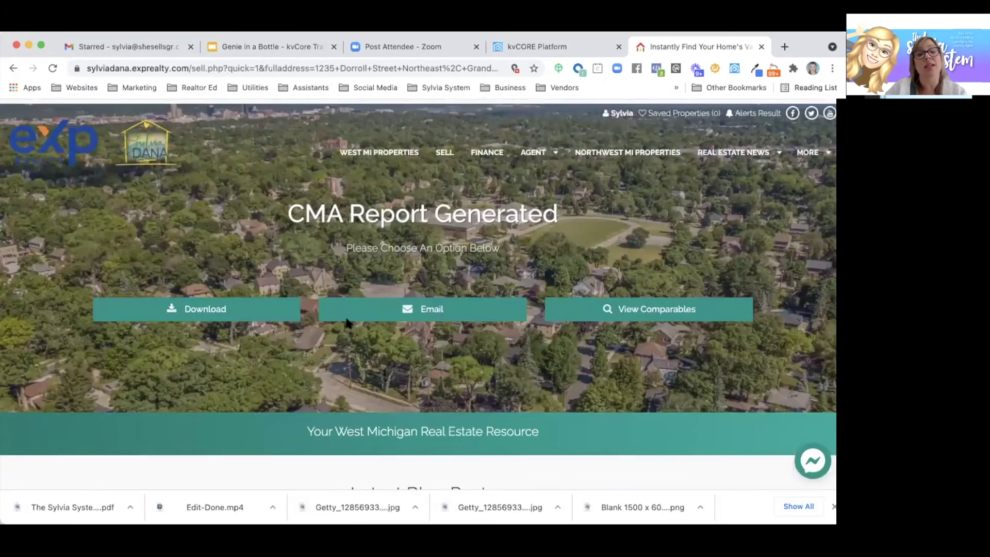
# - Open the generated CMA report as a PDF and scroll through it
pyautogui.click(189, 308)
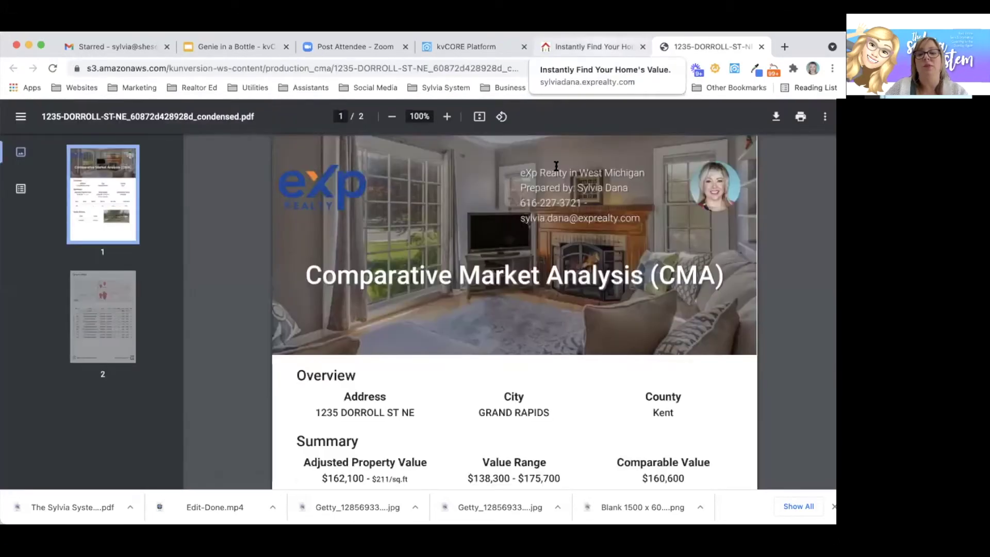
pyautogui.scroll(-2, 556, 288)
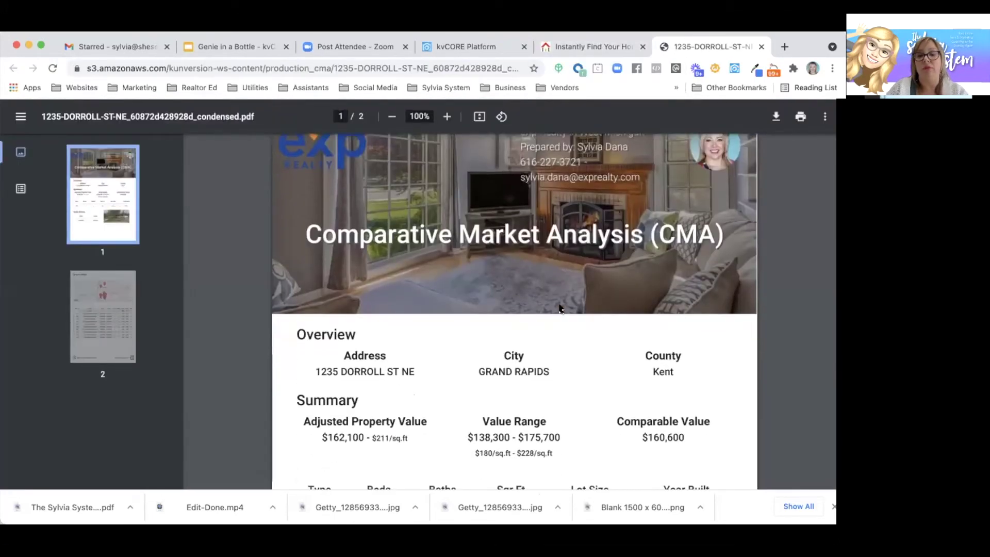
pyautogui.scroll(-5, 559, 308)
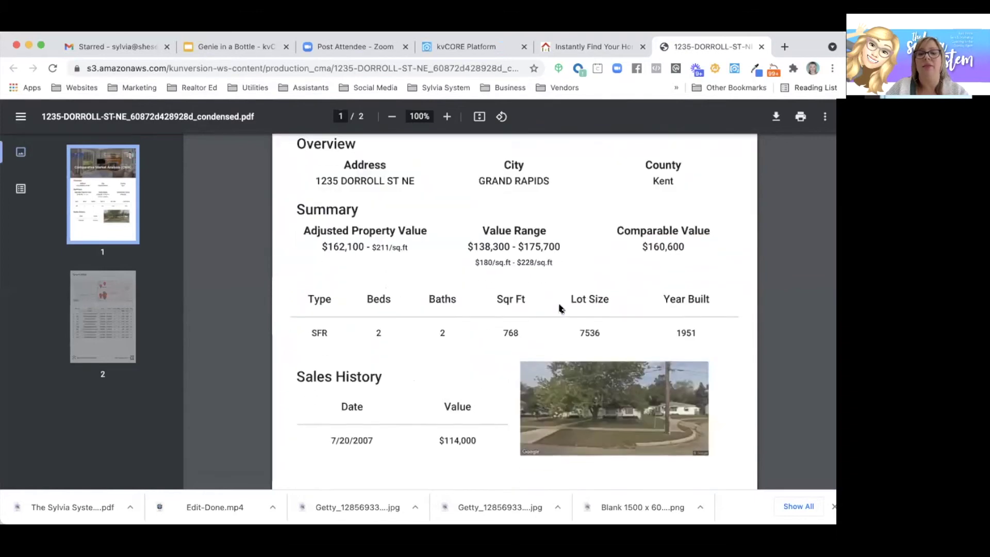
pyautogui.scroll(-10, 559, 308)
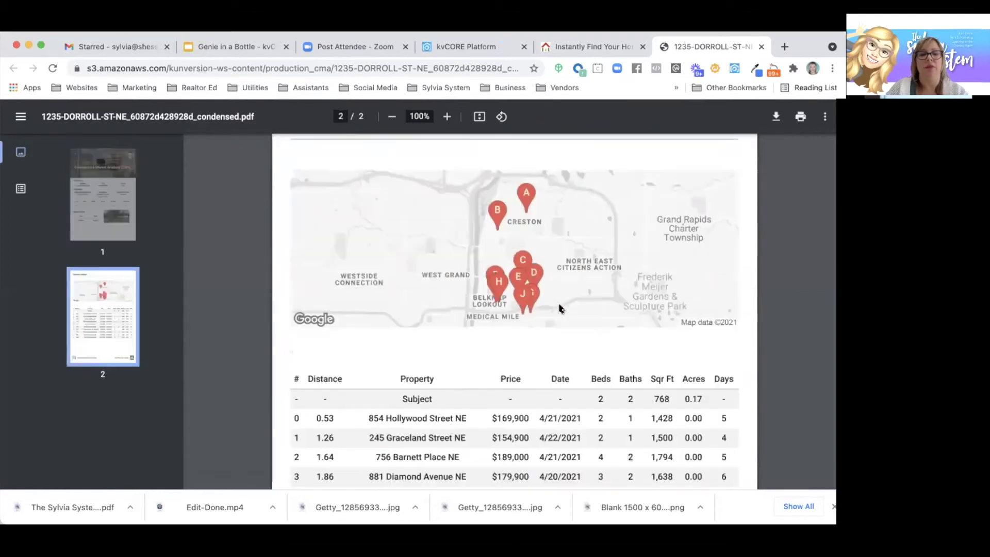
pyautogui.scroll(-3, 559, 308)
pyautogui.scroll(20, 560, 309)
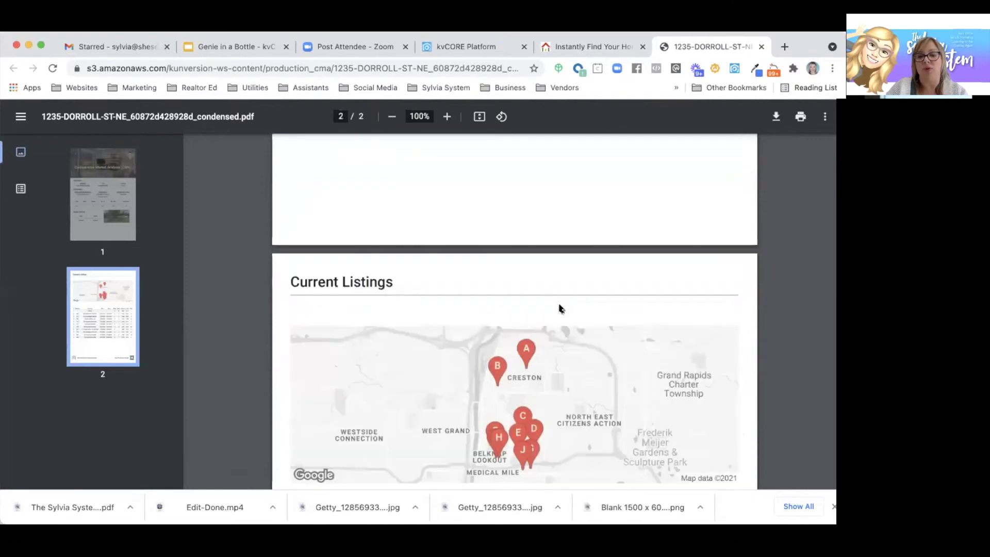
# - Email the CMA report to the lead and view comparable listings
pyautogui.click(592, 47)
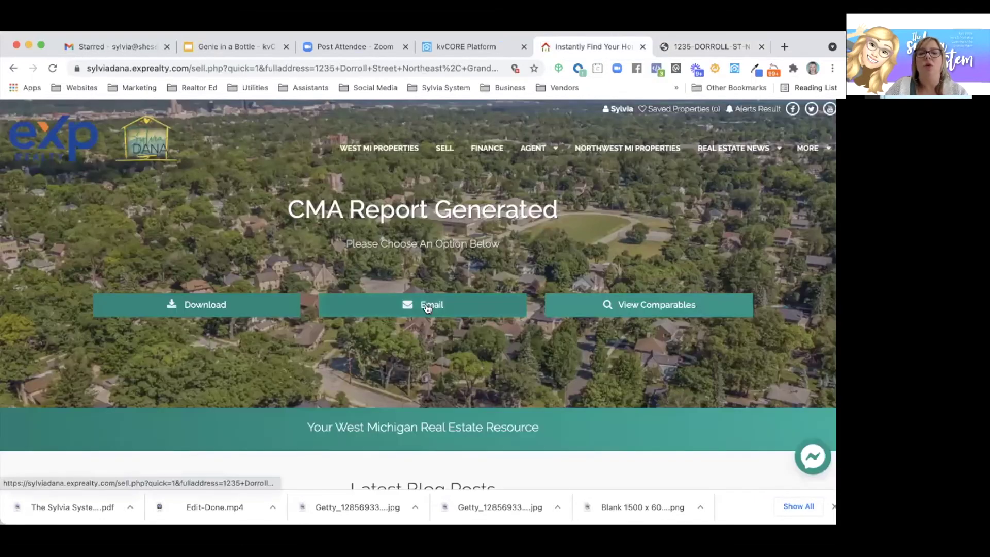
pyautogui.click(425, 304)
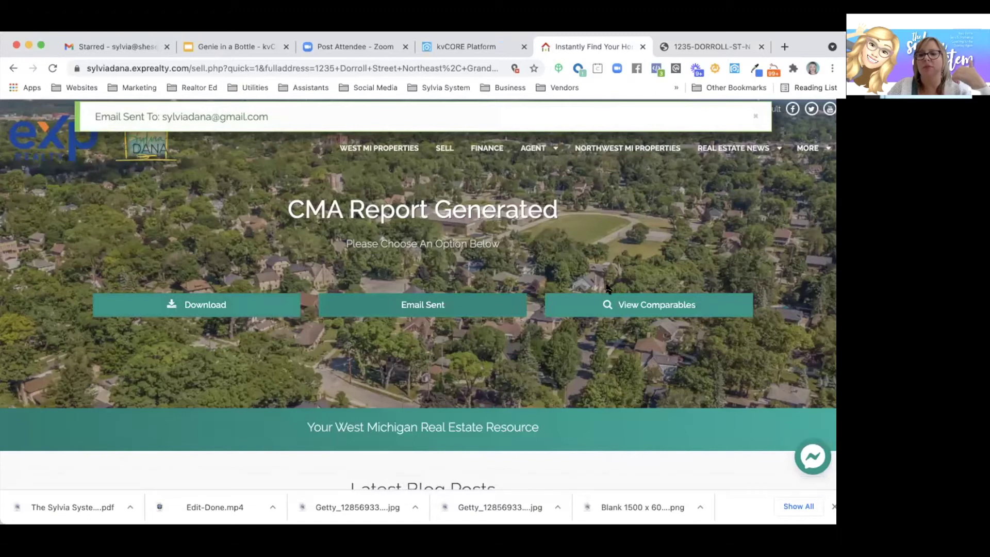
pyautogui.click(619, 306)
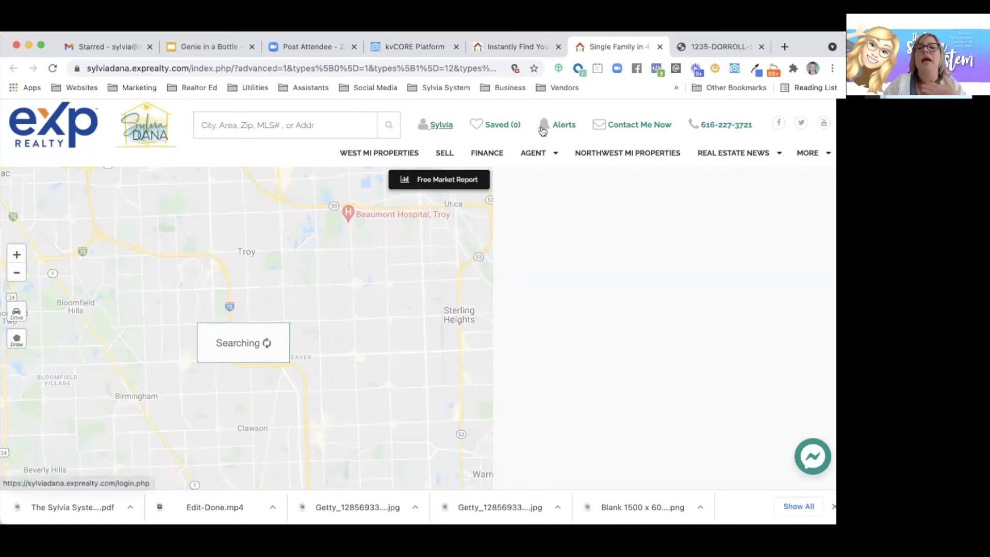
# - Log out of the agent website and return to the SELL page
pyautogui.click(441, 127)
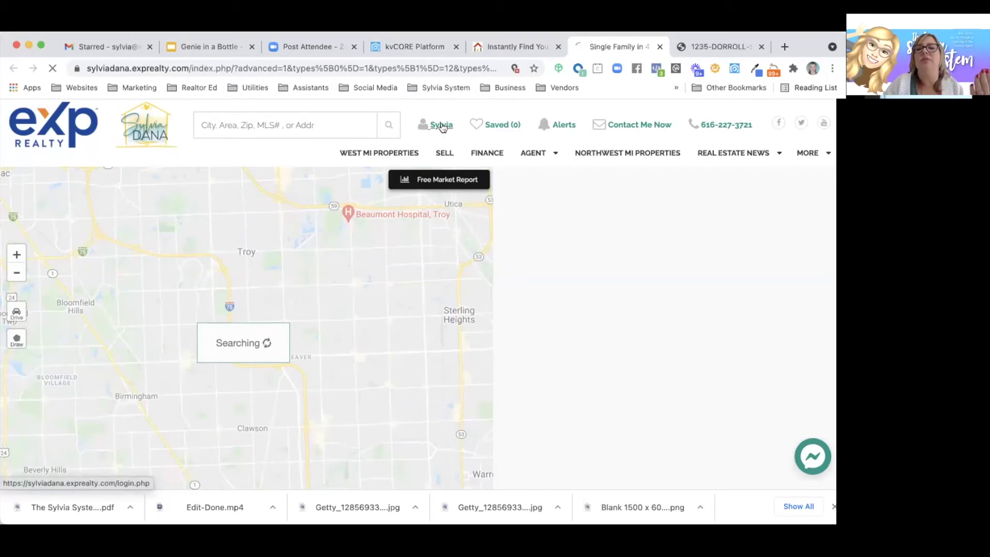
pyautogui.click(498, 413)
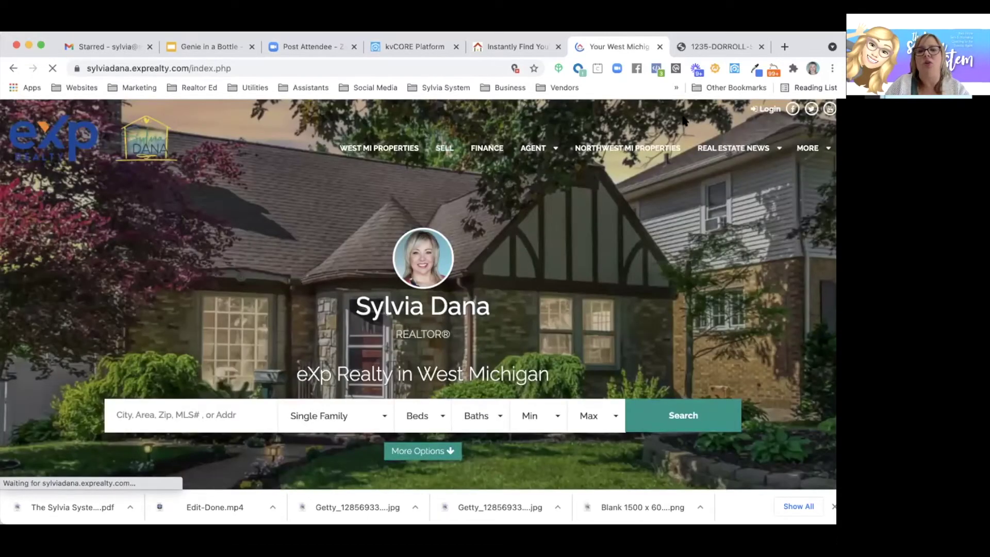
pyautogui.click(442, 149)
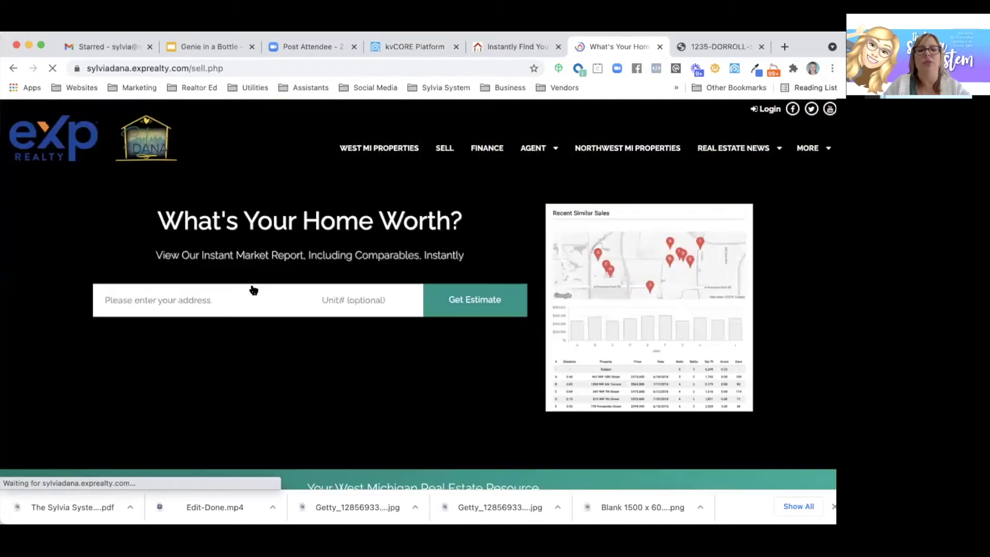
pyautogui.click(201, 298)
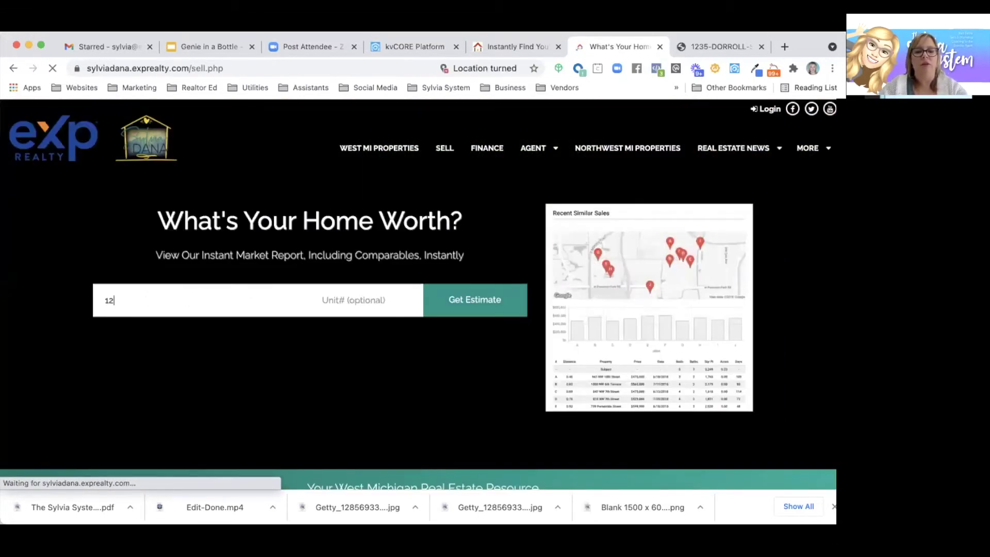
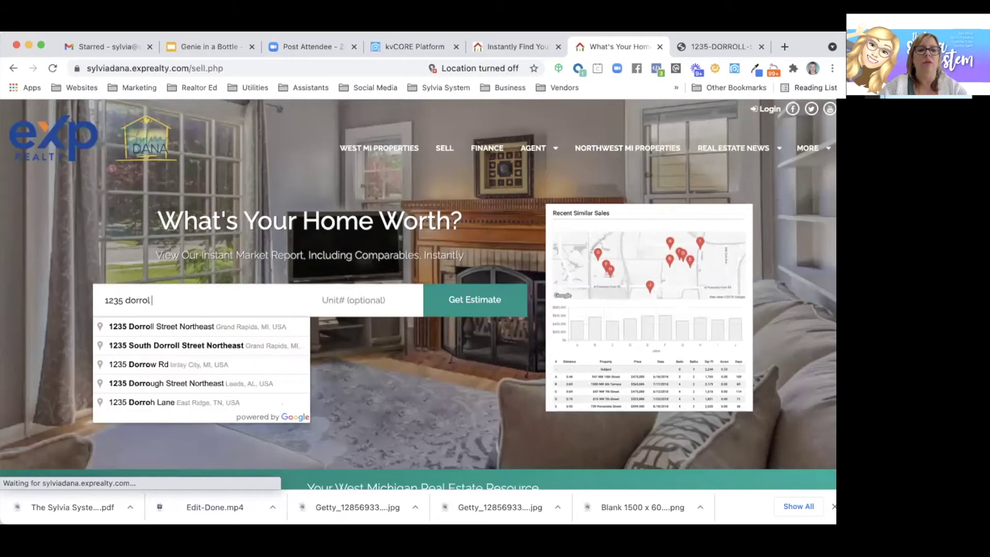
pyautogui.click(206, 323)
pyautogui.click(486, 304)
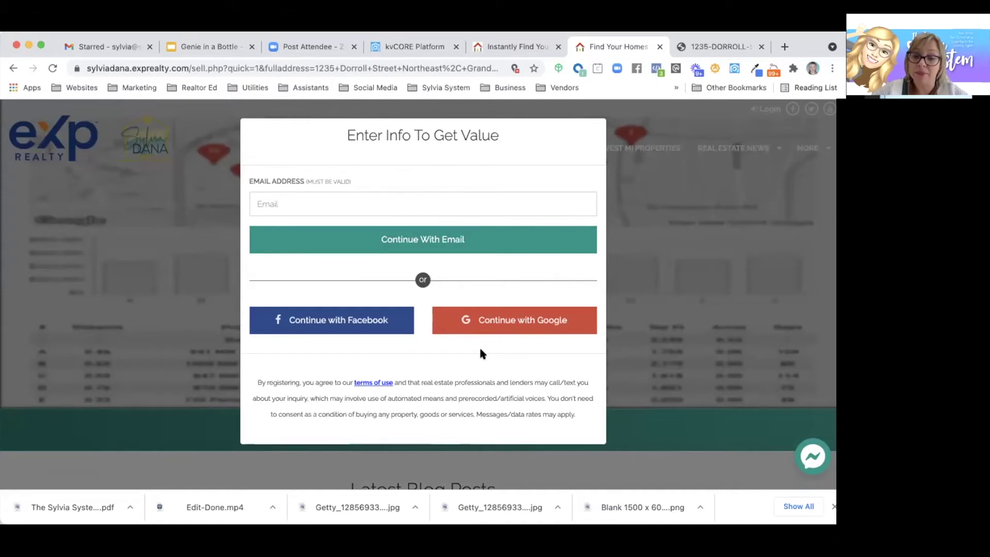
# - Dismiss the Enter Info To Get Value prompt and open a new blank tab
pyautogui.click(657, 269)
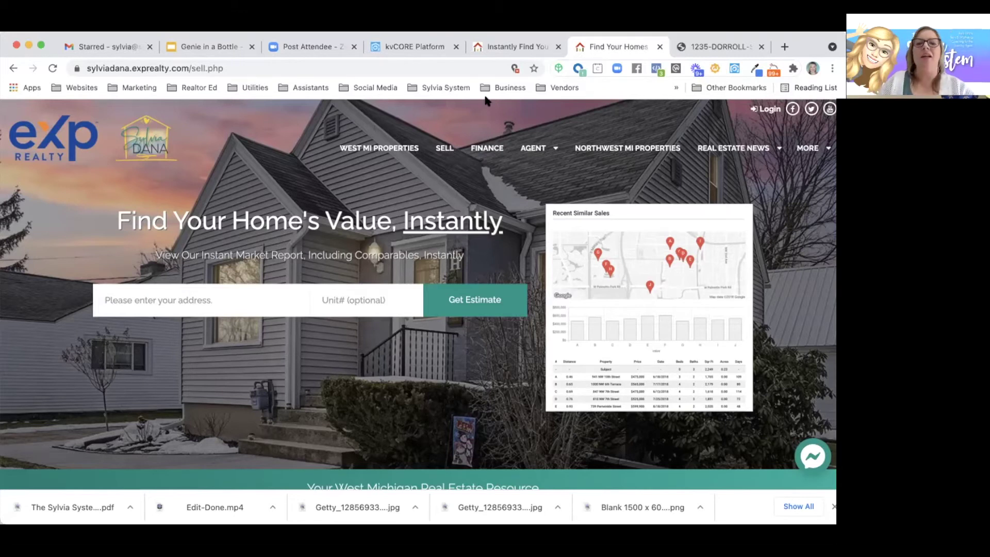
pyautogui.click(784, 46)
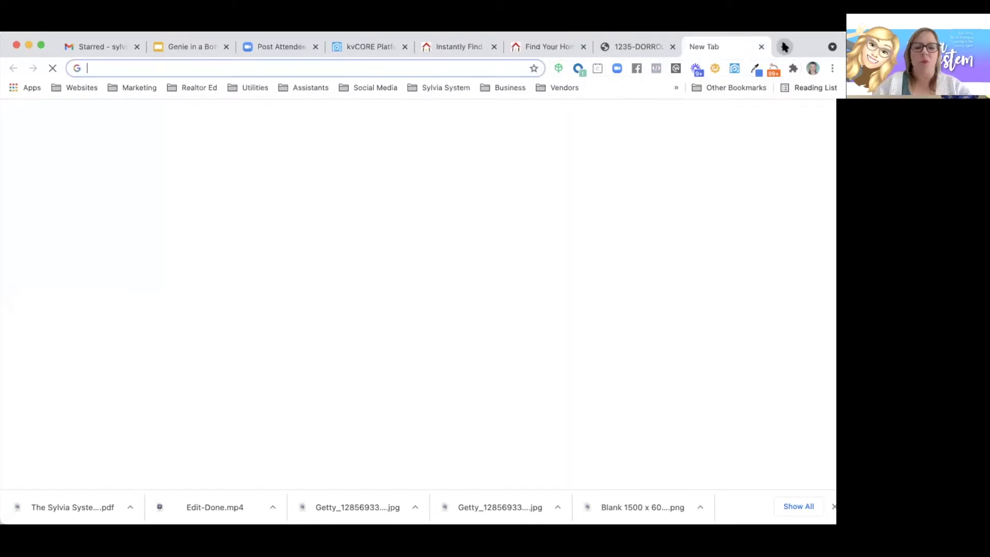
# - Paste the AVM Valuation Google Sheets URL into the new tab and load it
pyautogui.press('Return')
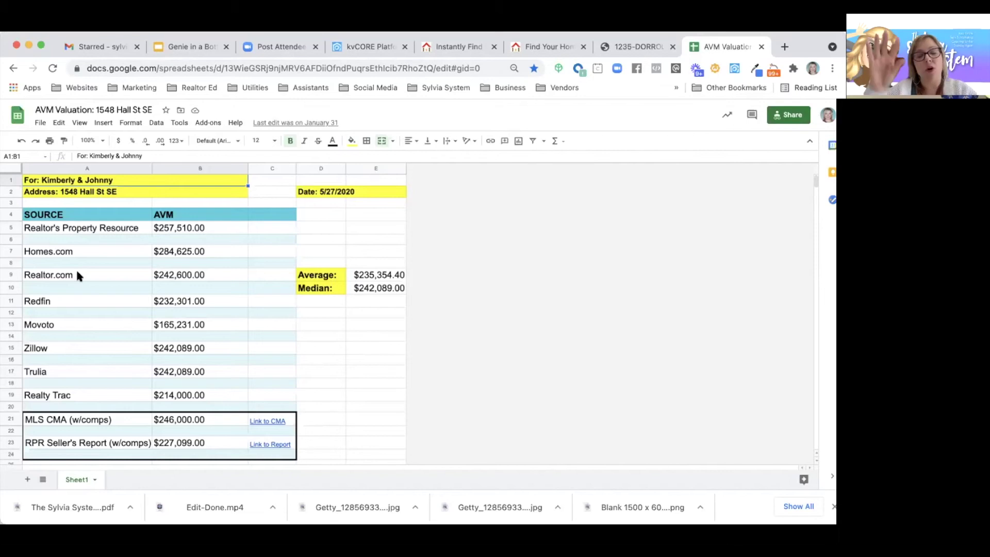
pyautogui.click(181, 239)
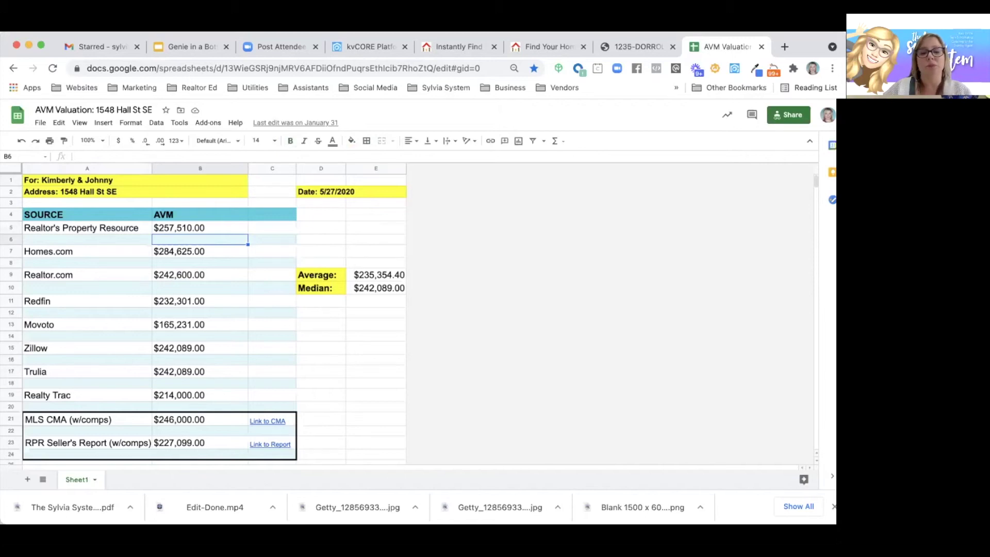
pyautogui.click(180, 227)
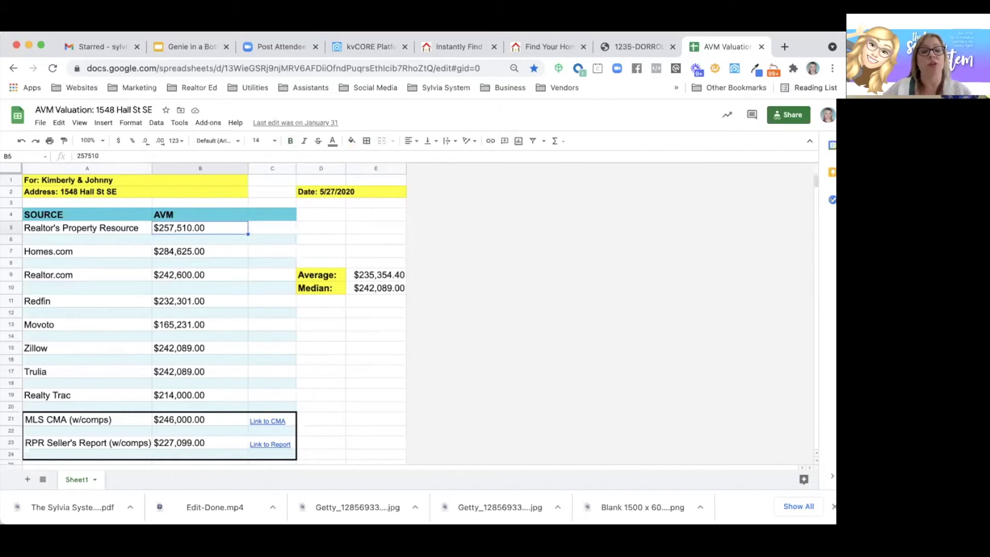
pyautogui.press('Down')
pyautogui.press('Down')
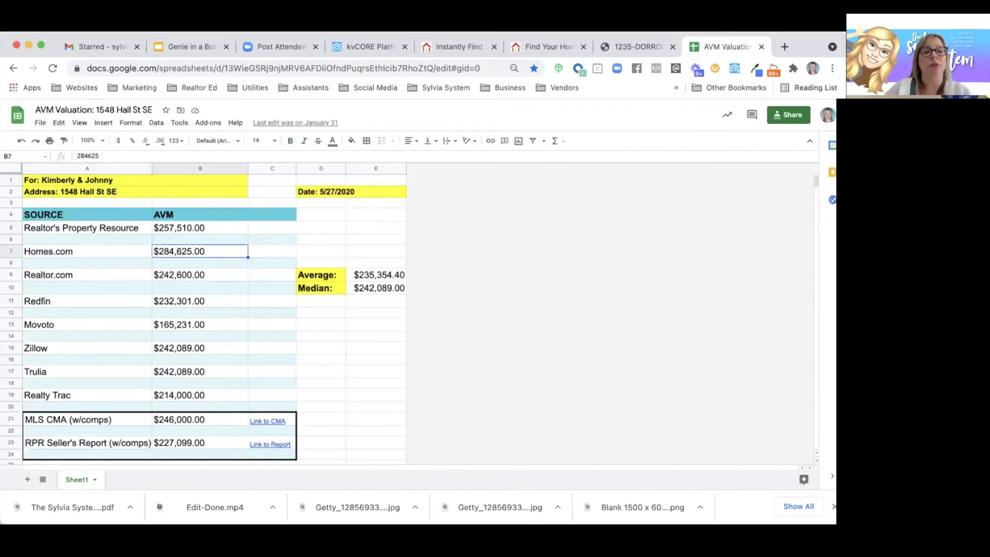
pyautogui.press('Down')
pyautogui.press('Down')
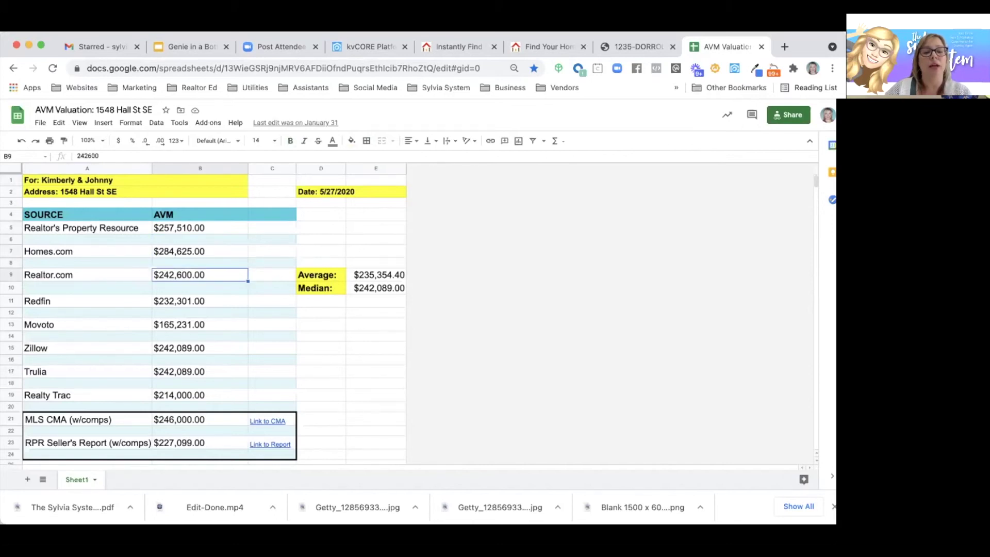
pyautogui.press('Down')
pyautogui.press('Down')
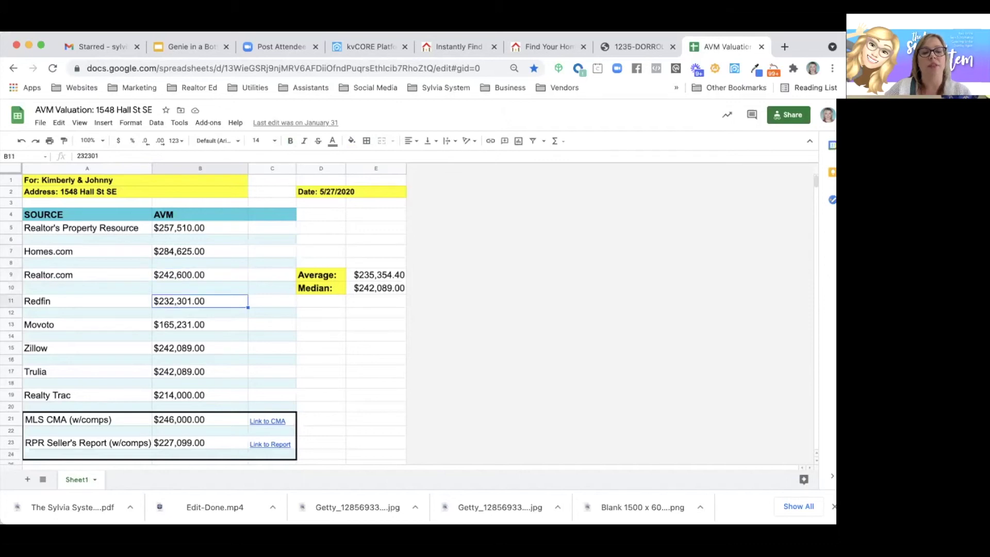
pyautogui.press('Down')
pyautogui.press('Down')
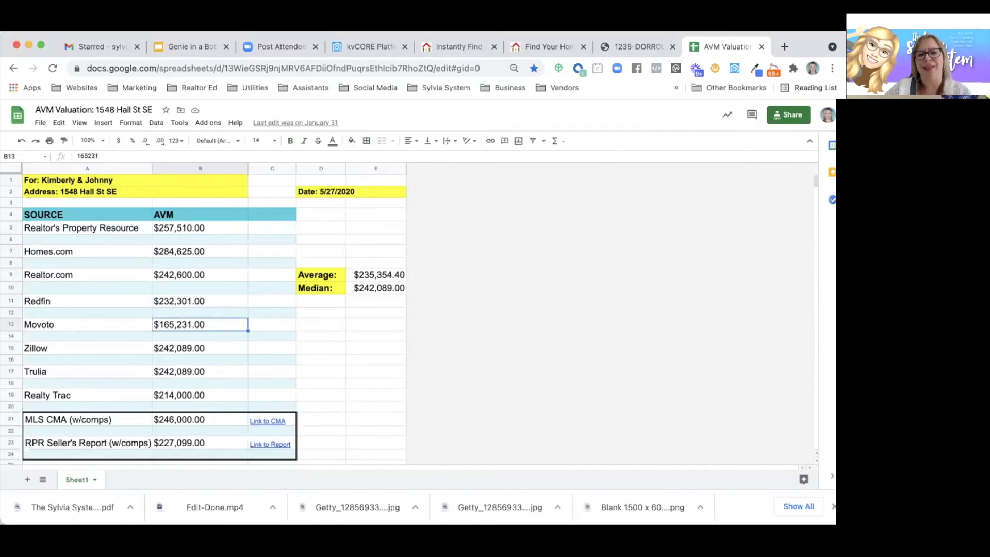
pyautogui.press('Down')
pyautogui.press('Down')
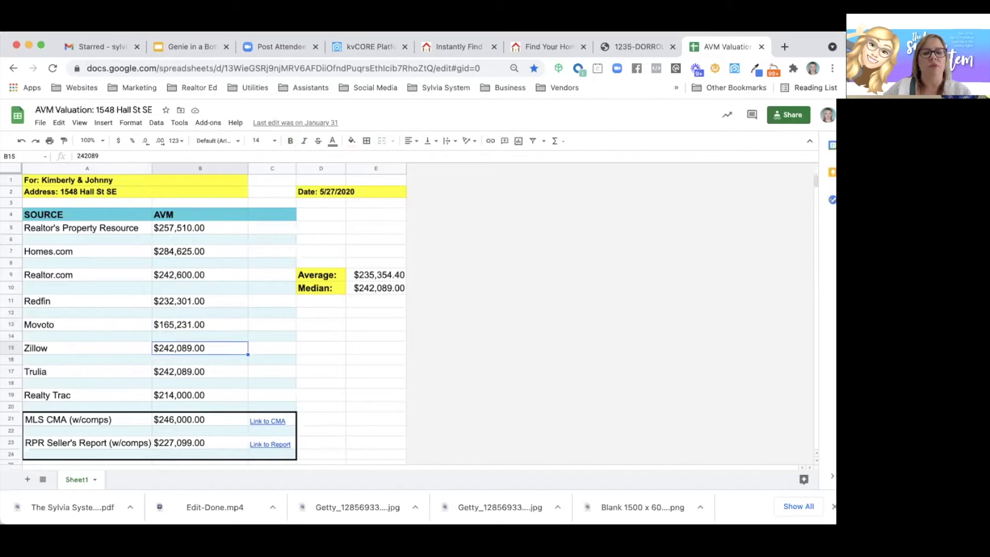
pyautogui.press('Down')
pyautogui.press('Down')
pyautogui.press('Down')
pyautogui.press('Down')
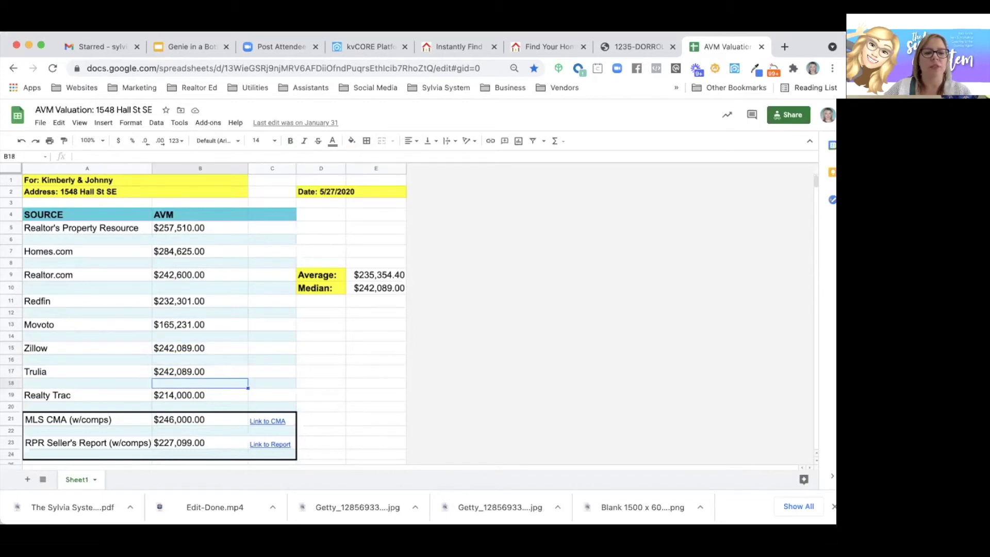
pyautogui.press('Down')
pyautogui.press('Down')
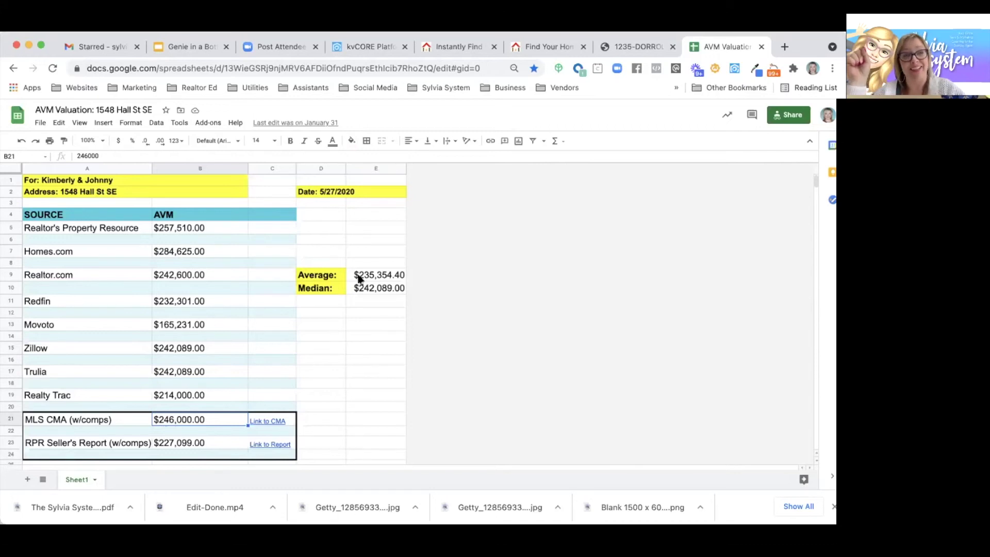
# - Check the AVERAGE formula in E9, then close the AVM Valuation spreadsheet
pyautogui.click(360, 279)
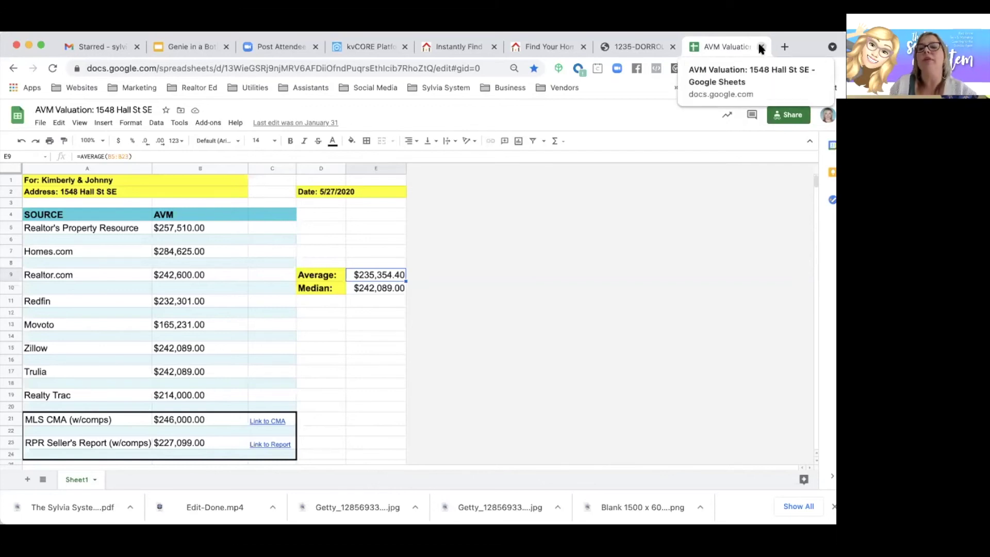
pyautogui.click(761, 47)
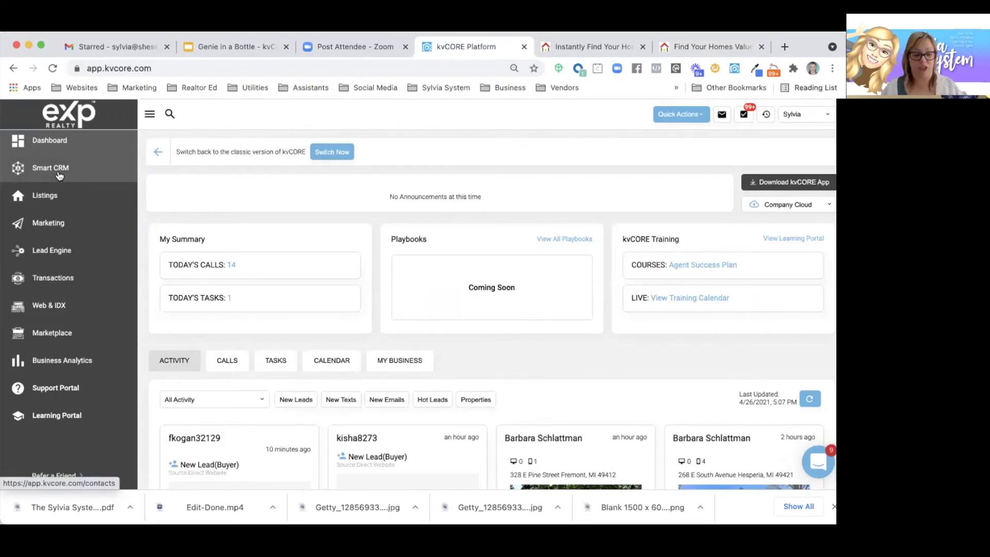
# - Visit nextdoor.com/sponsorship in a new tab and reload its Manage Plan page
pyautogui.click(783, 47)
pyautogui.write('next')
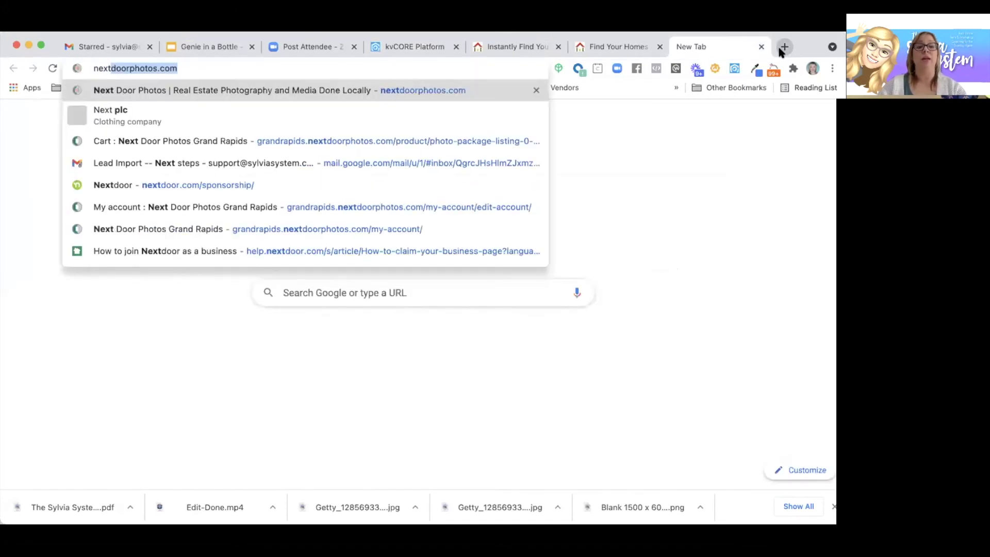
pyautogui.click(340, 183)
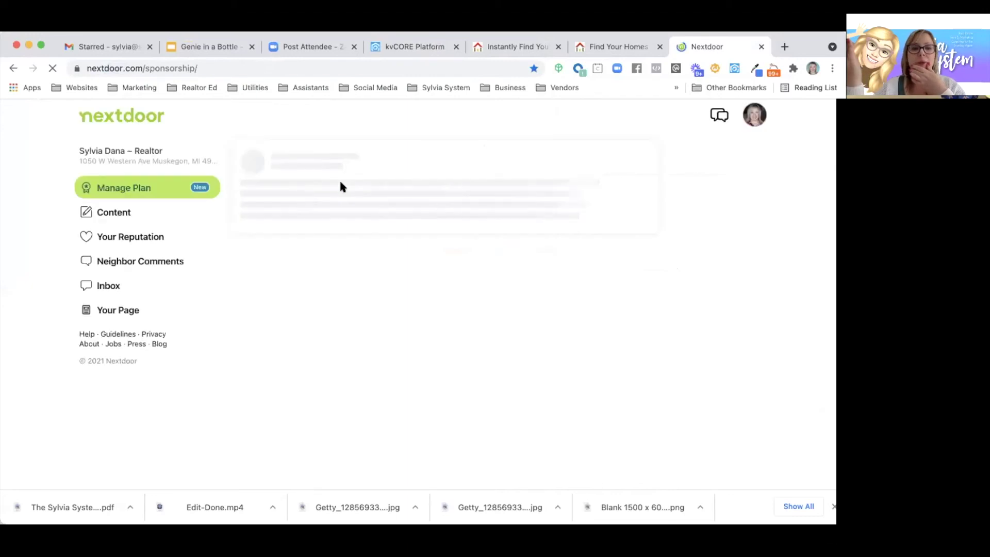
pyautogui.click(112, 123)
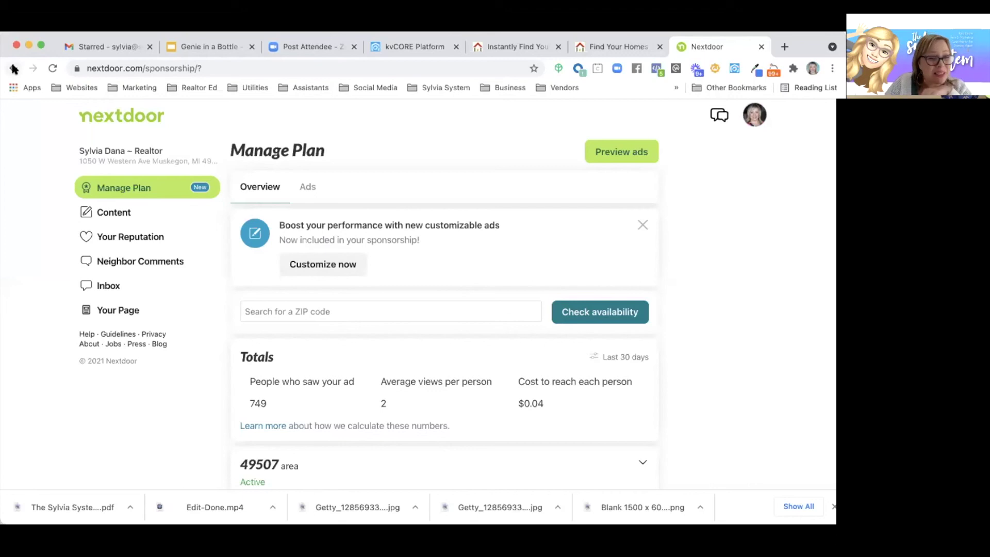
pyautogui.click(760, 48)
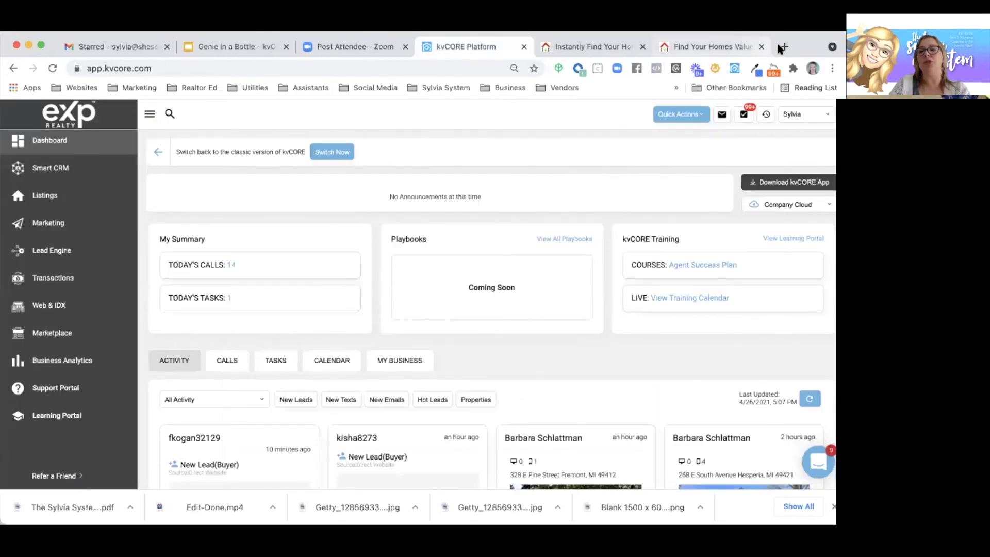
pyautogui.click(782, 47)
pyautogui.write('youtube.com/watch?v=nY2SQqNCIBM')
pyautogui.press('Return')
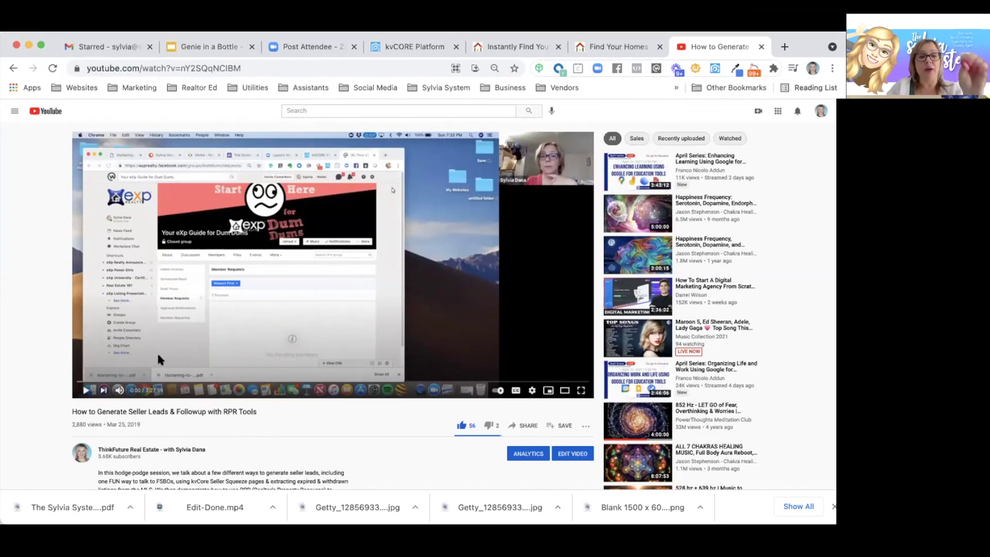
pyautogui.click(761, 46)
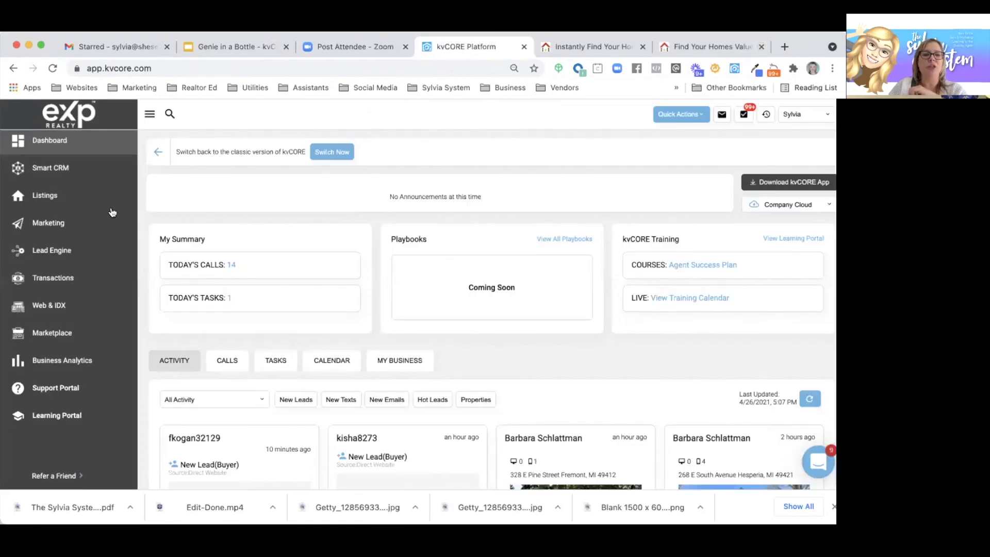
# - Open the Smart CRM contact list and search contacts for the #nextdoor tag
pyautogui.click(45, 168)
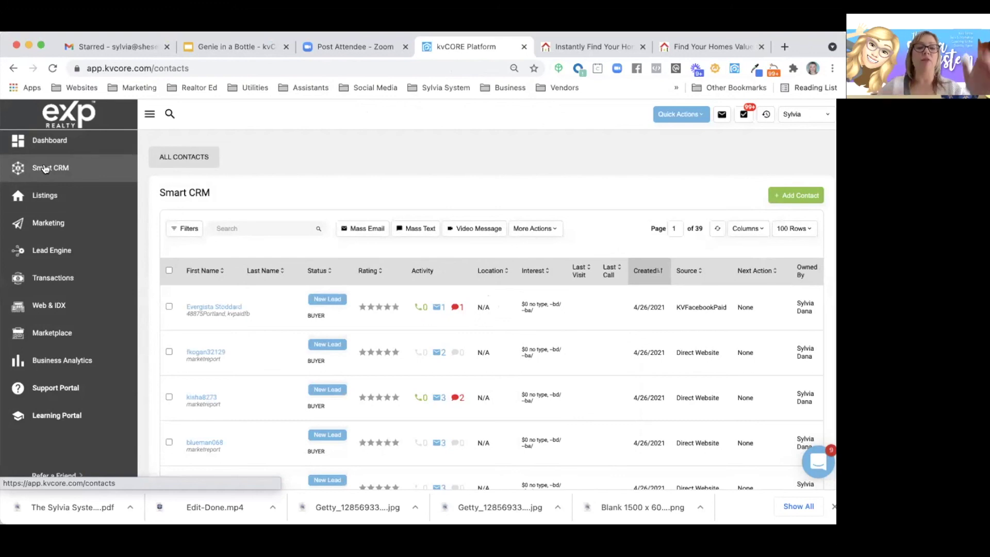
pyautogui.click(257, 228)
pyautogui.write('#n')
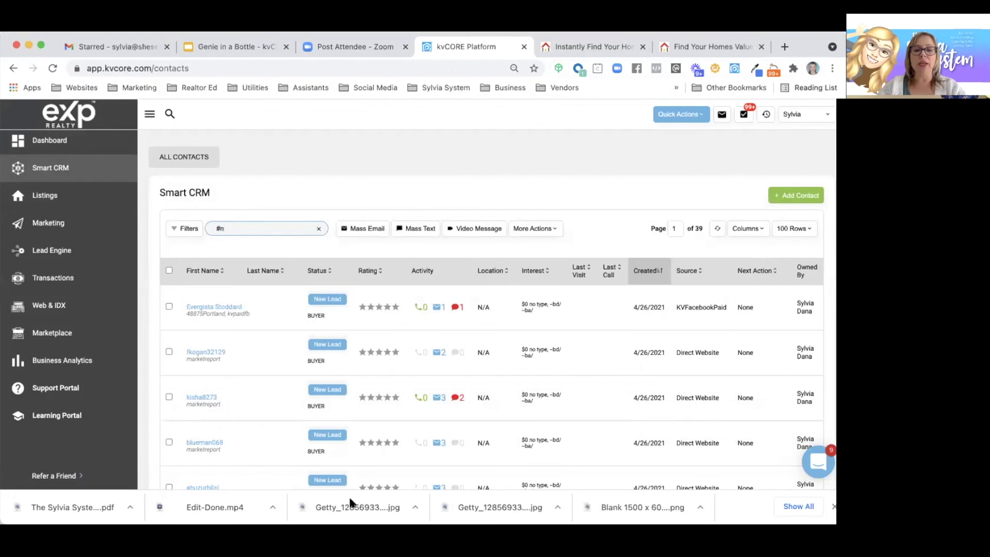
pyautogui.write('ex')
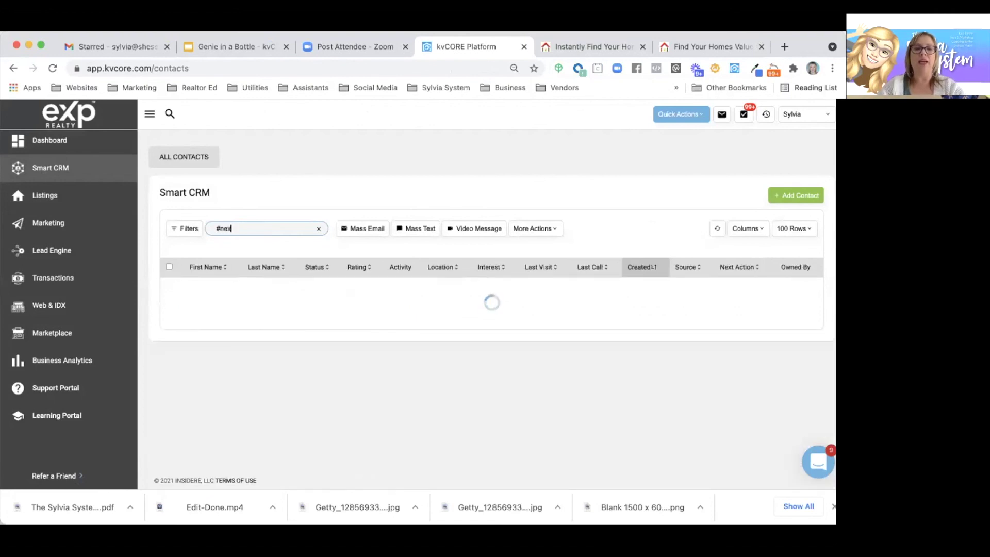
pyautogui.write('t')
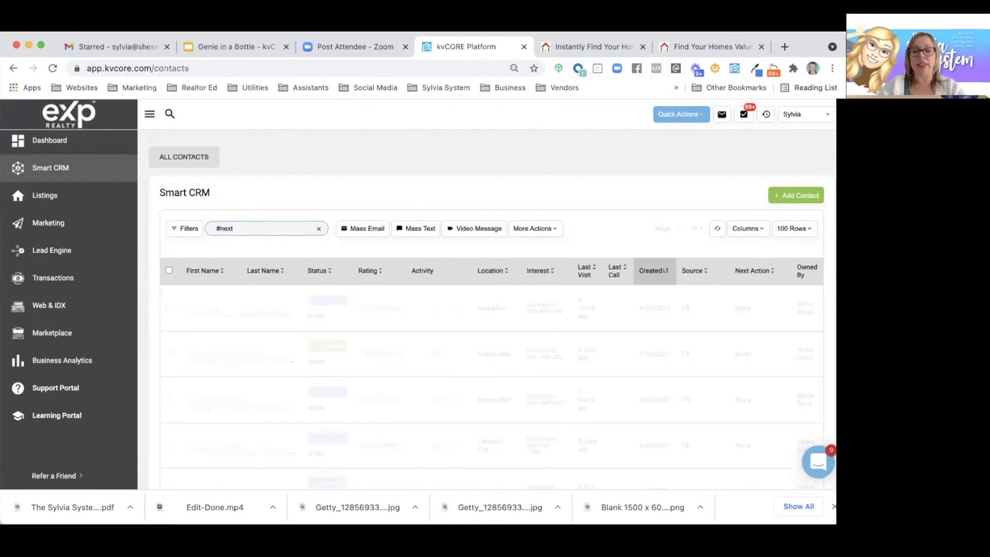
pyautogui.write('door')
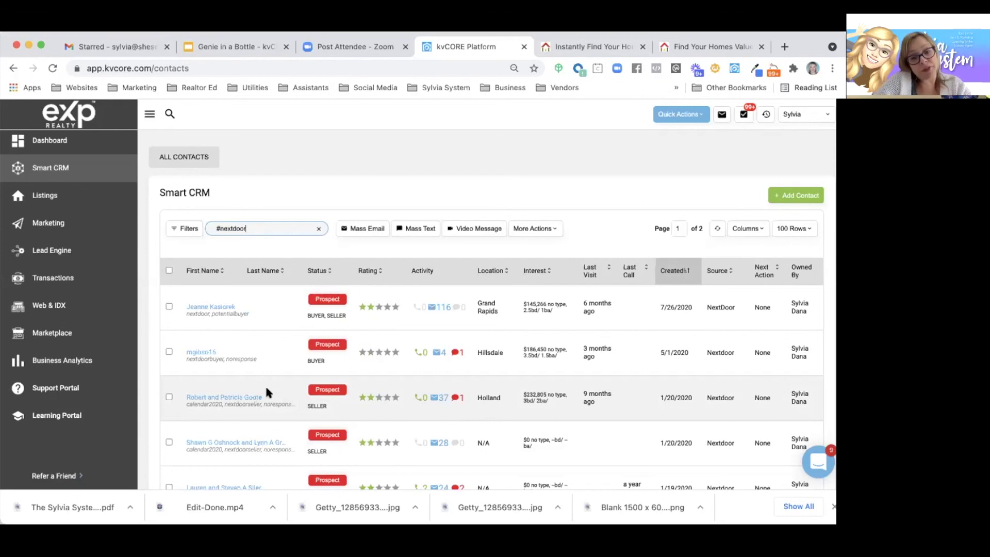
# - Clear the #nextdoor search so the full contact list shows again
pyautogui.doubleClick(231, 229)
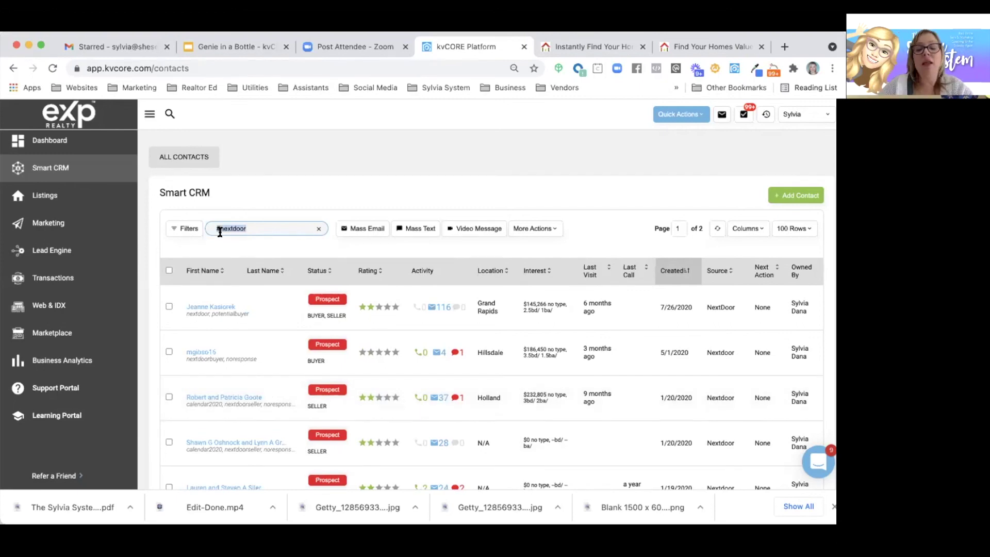
pyautogui.press('BackSpace')
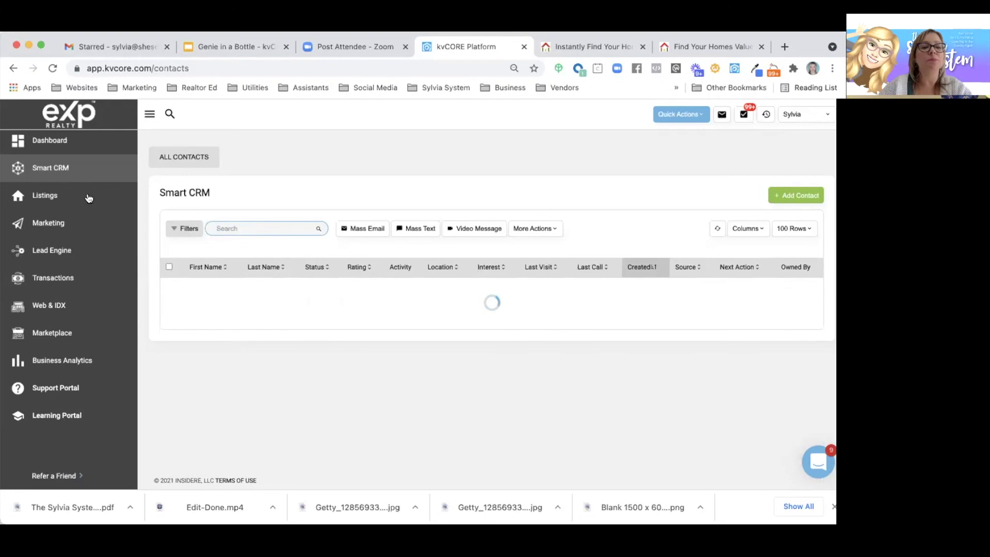
pyautogui.scroll(-5, 204, 254)
# - Open the address-only seller lead and review its Prospect stage and valuation timeline entries
pyautogui.click(203, 250)
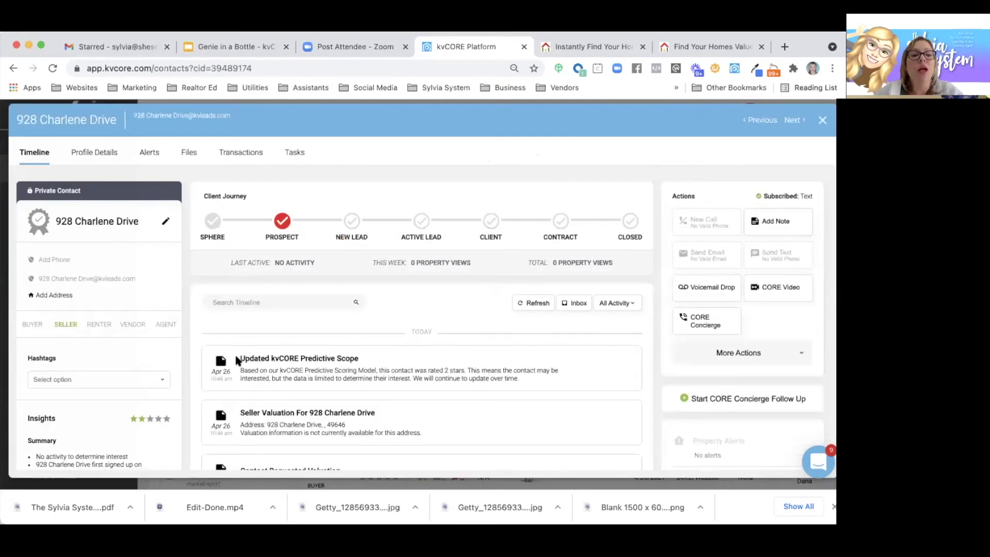
pyautogui.scroll(-2, 237, 356)
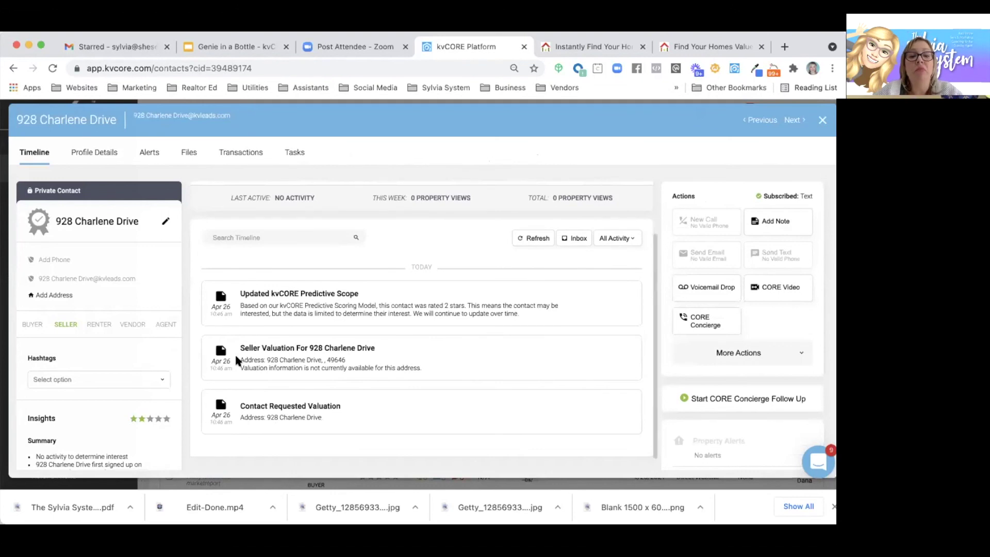
pyautogui.scroll(1, 237, 359)
pyautogui.scroll(1, 237, 360)
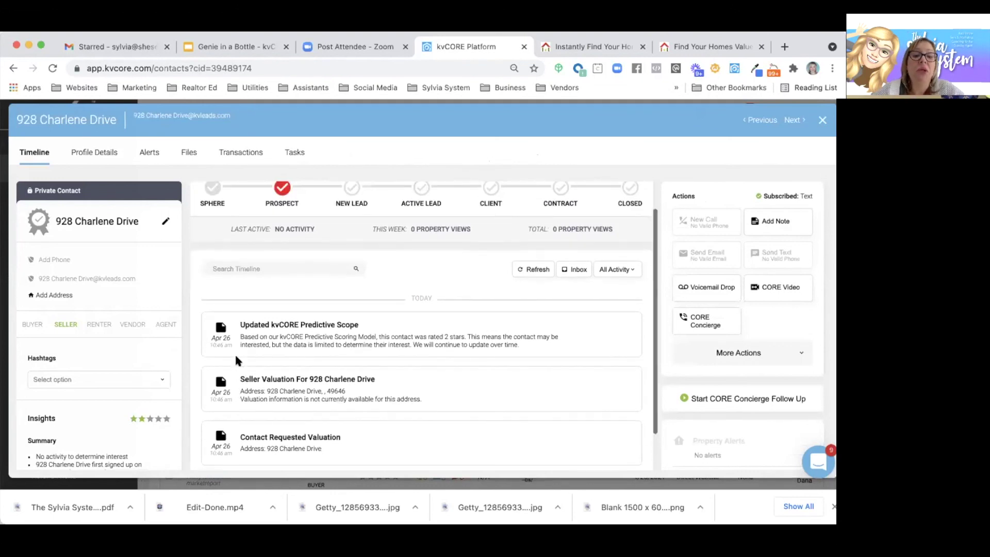
pyautogui.scroll(3, 234, 351)
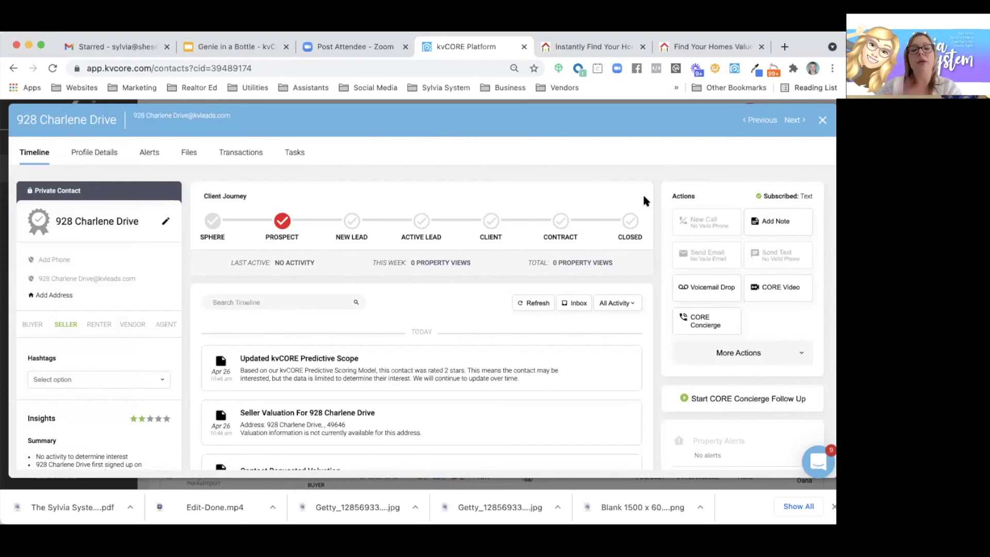
# - Close the lead record, filter contacts by #googleseller, and open the top Google-sourced seller
pyautogui.click(822, 120)
pyautogui.scroll(-5, 212, 380)
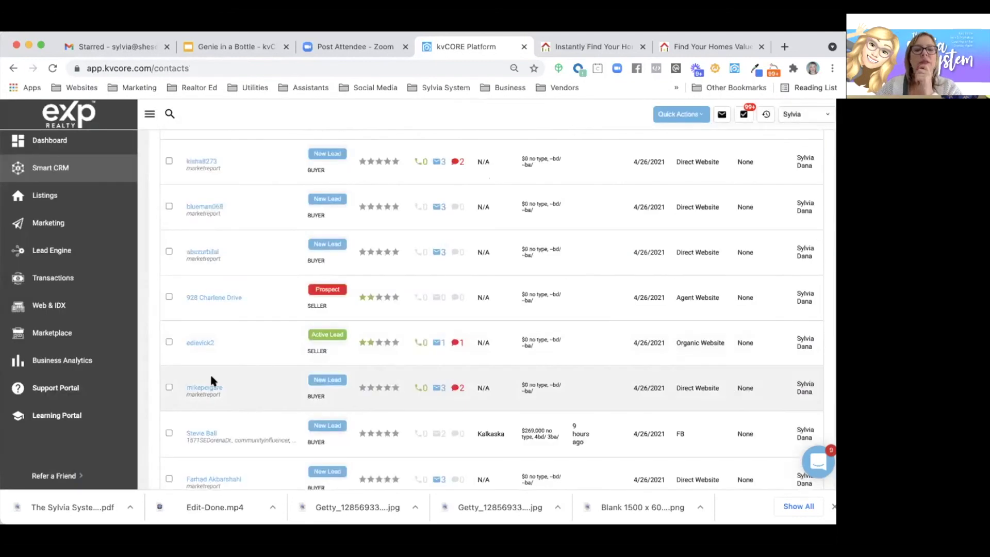
pyautogui.scroll(-4, 212, 380)
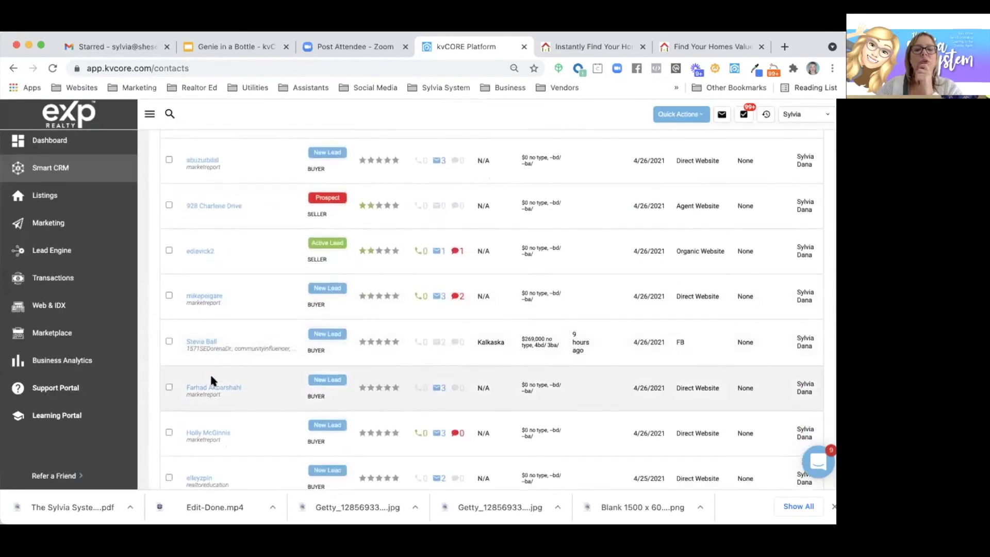
pyautogui.write('#googleseller')
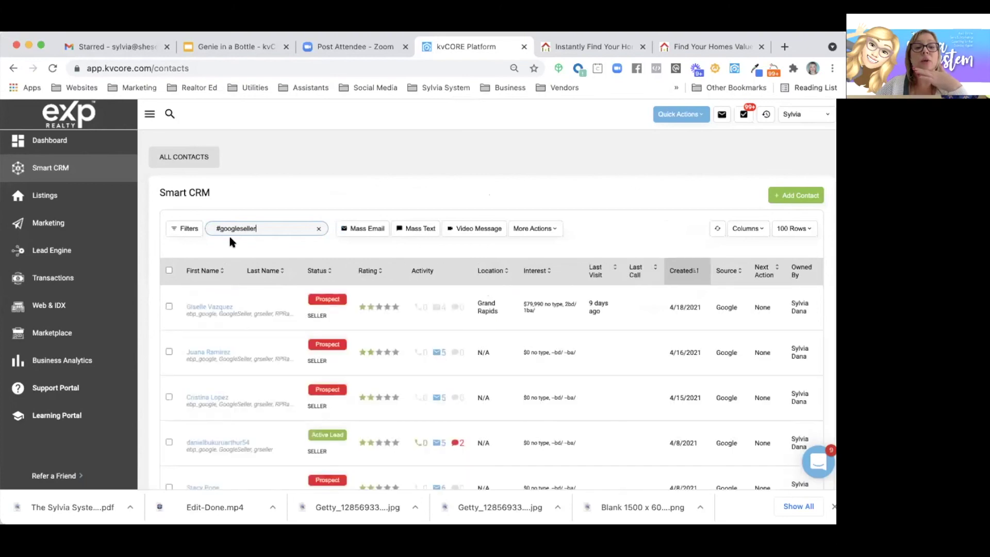
pyautogui.click(212, 306)
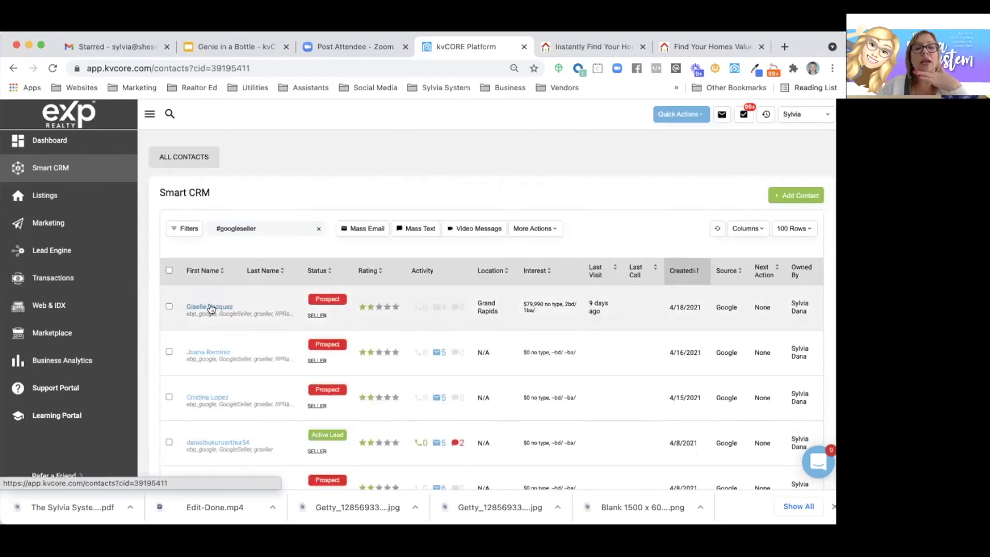